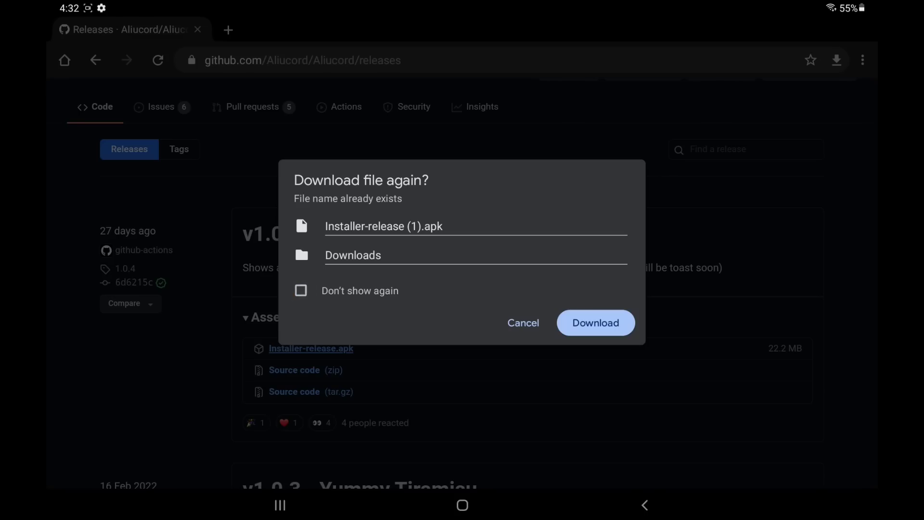
Download the Aliucord Installer apk, keep it despite the warning, and open it
click(595, 322)
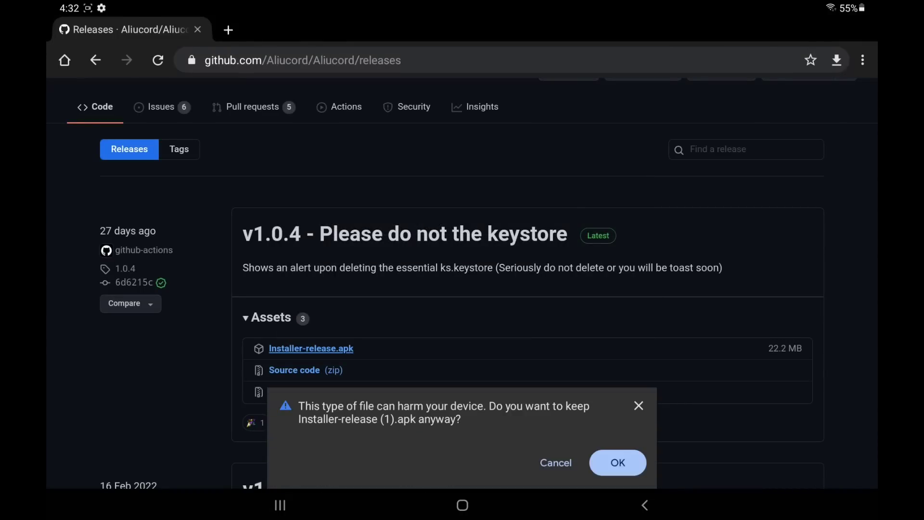
click(618, 463)
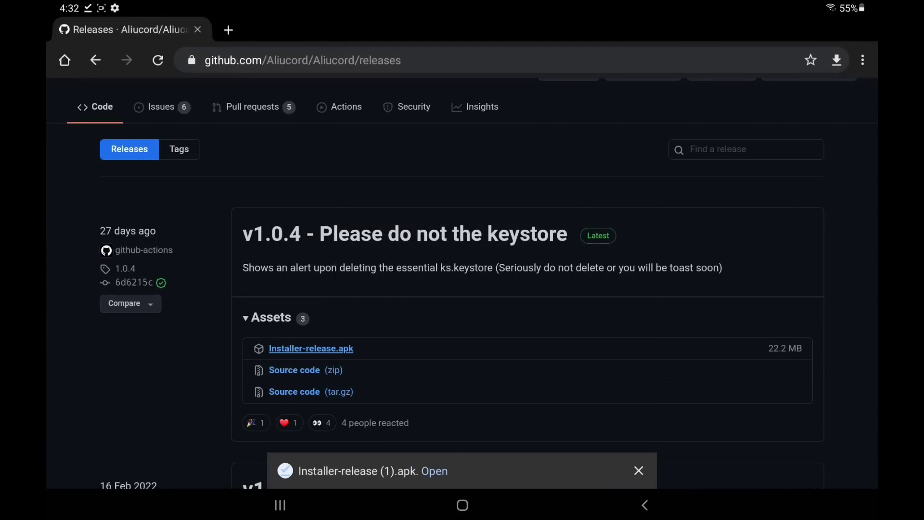
click(434, 470)
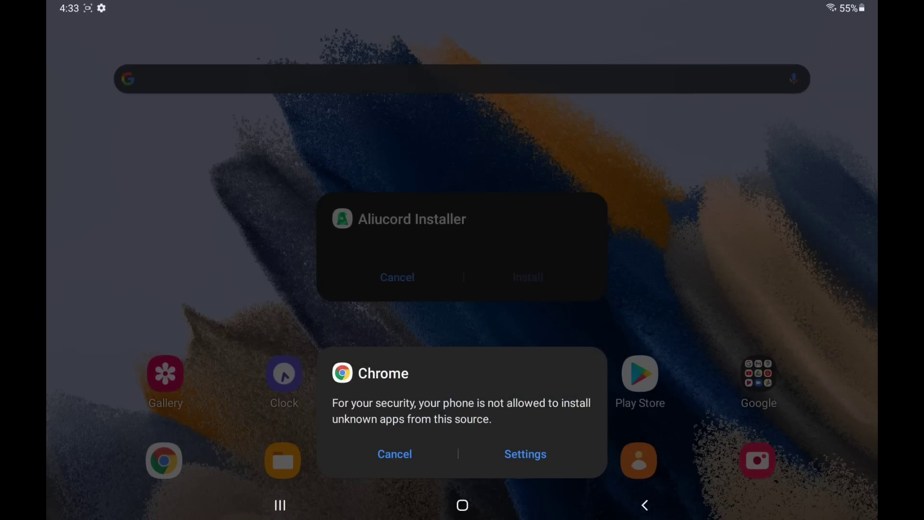
Allow Chrome to install unknown apps, then install Aliucord Installer
click(525, 454)
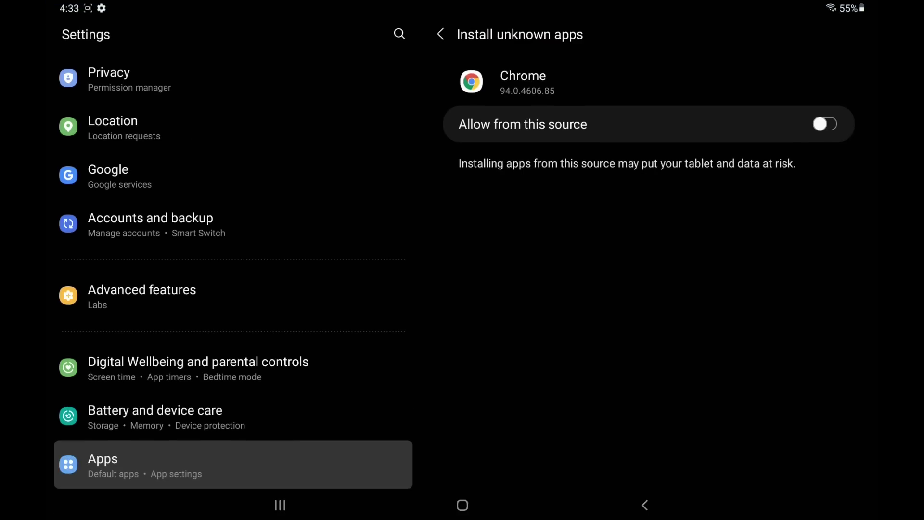
click(825, 124)
click(645, 504)
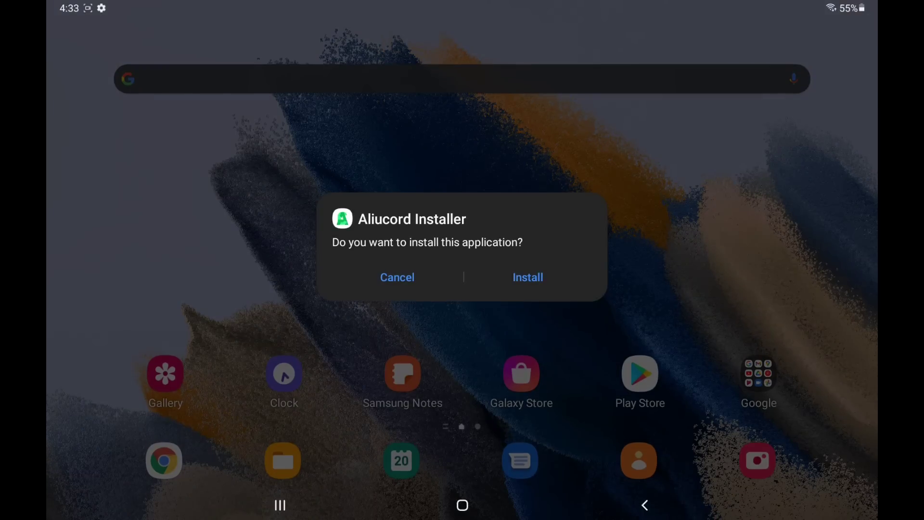
click(528, 277)
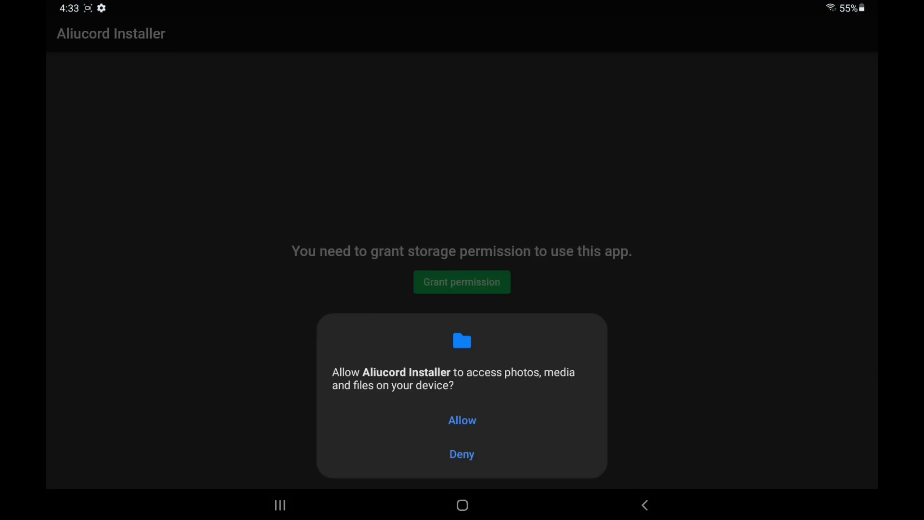
Grant storage access and install Aliucord using the downloaded Discord apk
click(470, 420)
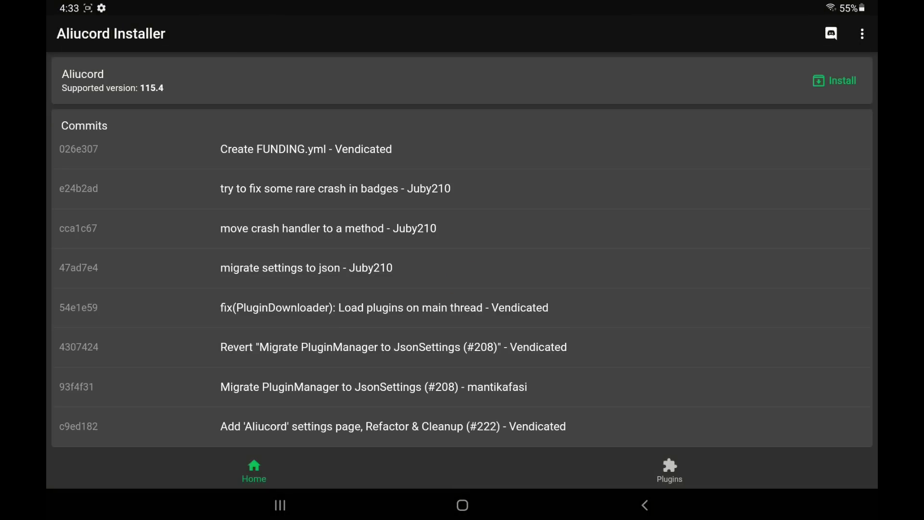
click(834, 80)
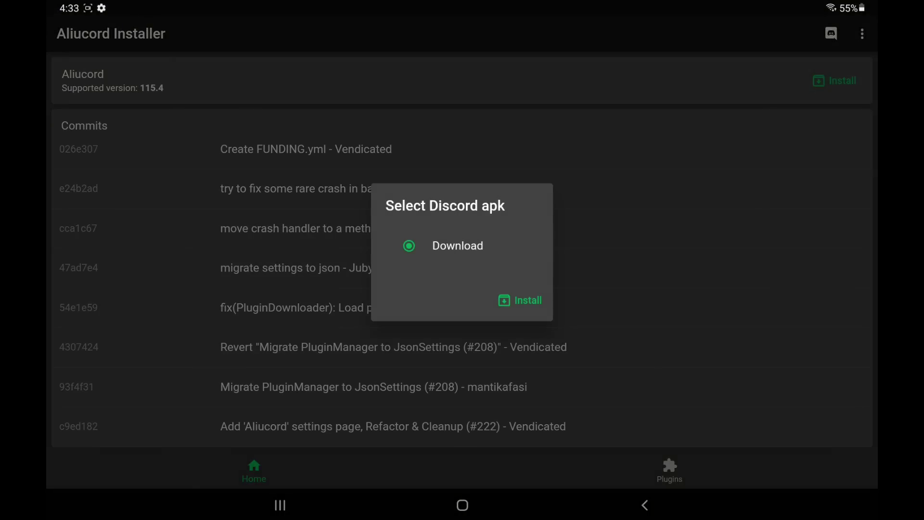
click(518, 301)
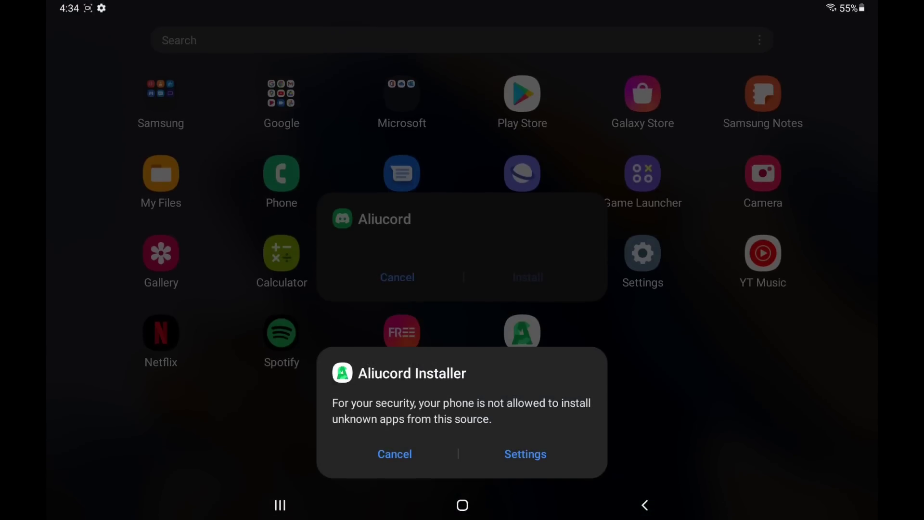
Allow Aliucord Installer as an unknown-app source and install Aliucord past Play Protect
click(526, 453)
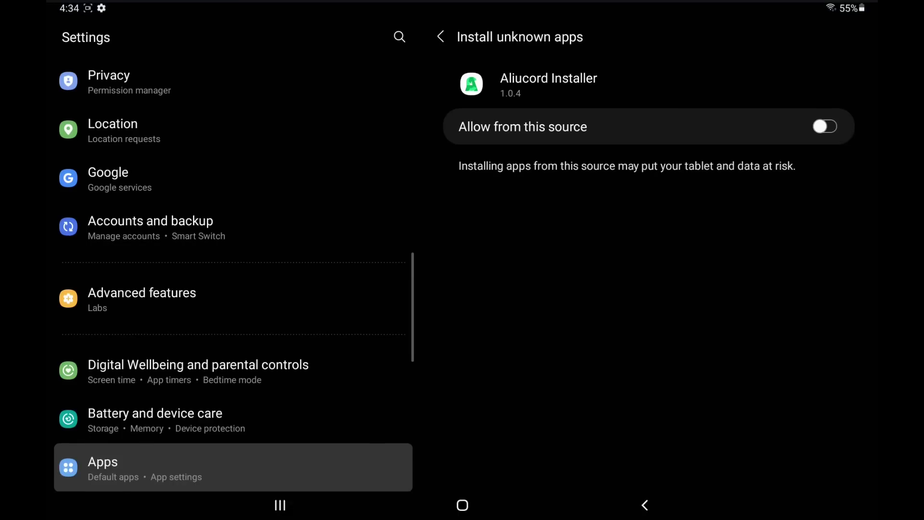
click(825, 124)
click(645, 505)
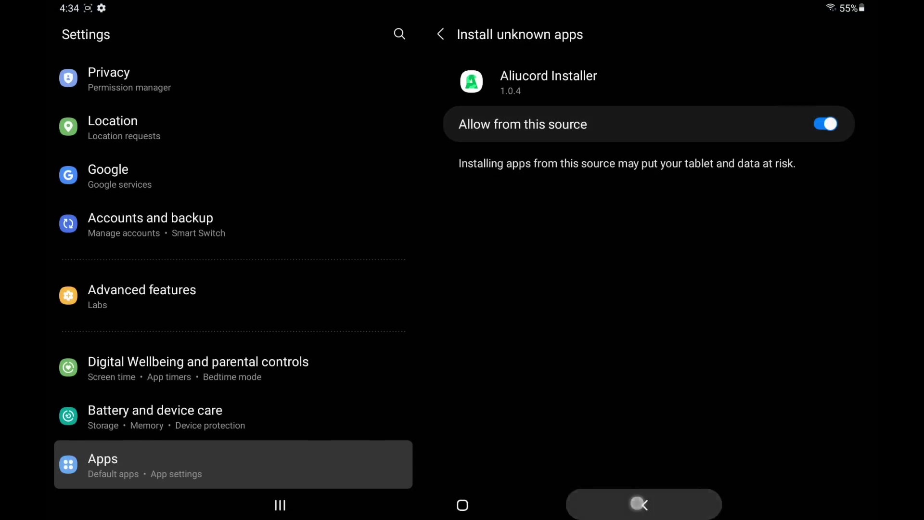
click(528, 277)
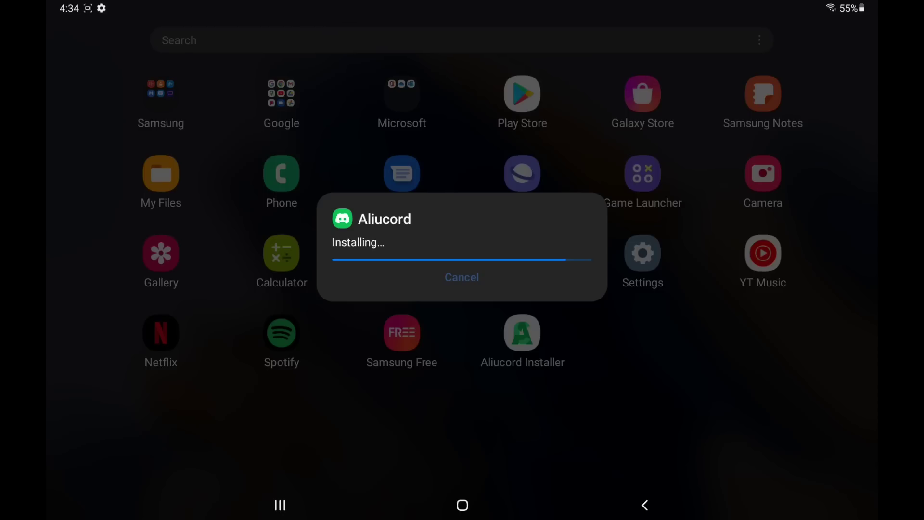
click(505, 313)
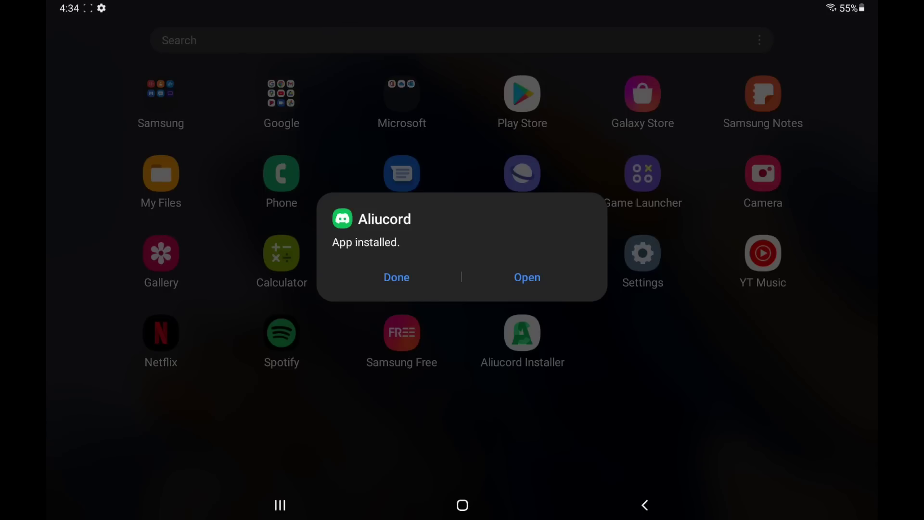
Launch Aliucord, allow storage access, and start entering the account e-mail on the login screen
click(532, 282)
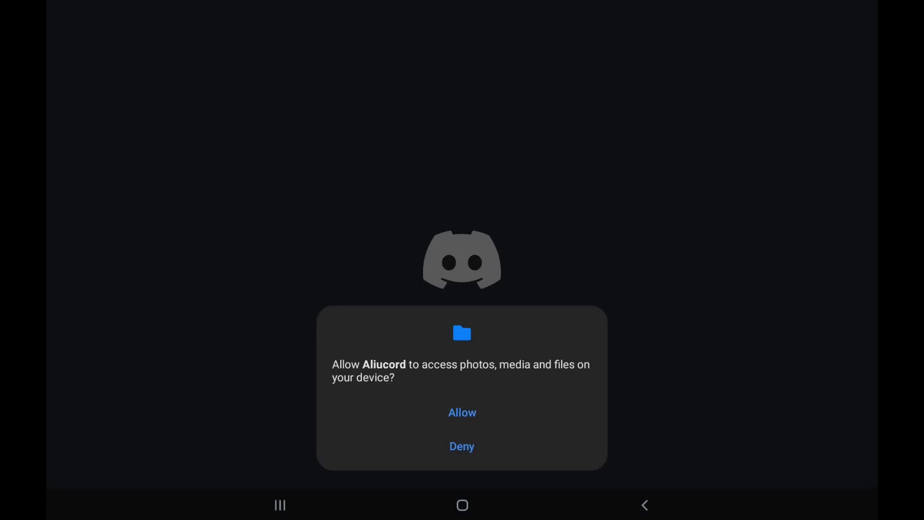
click(460, 408)
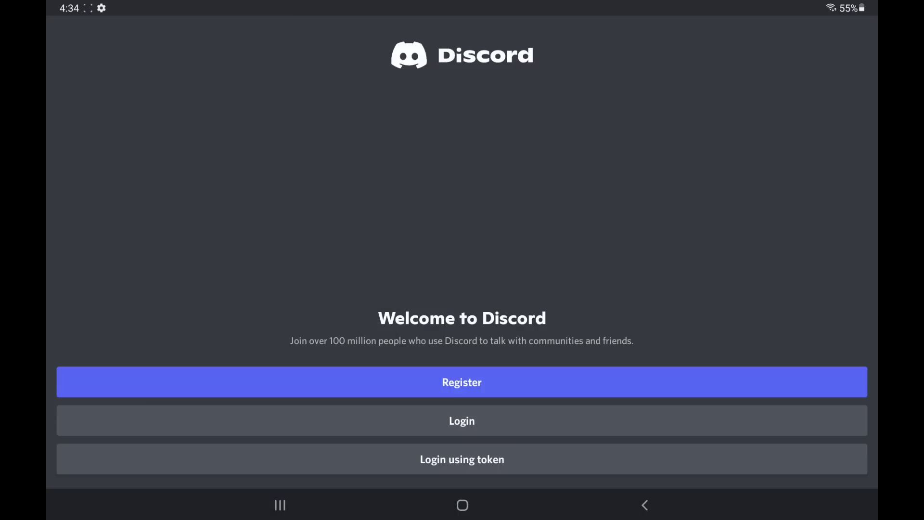
click(490, 420)
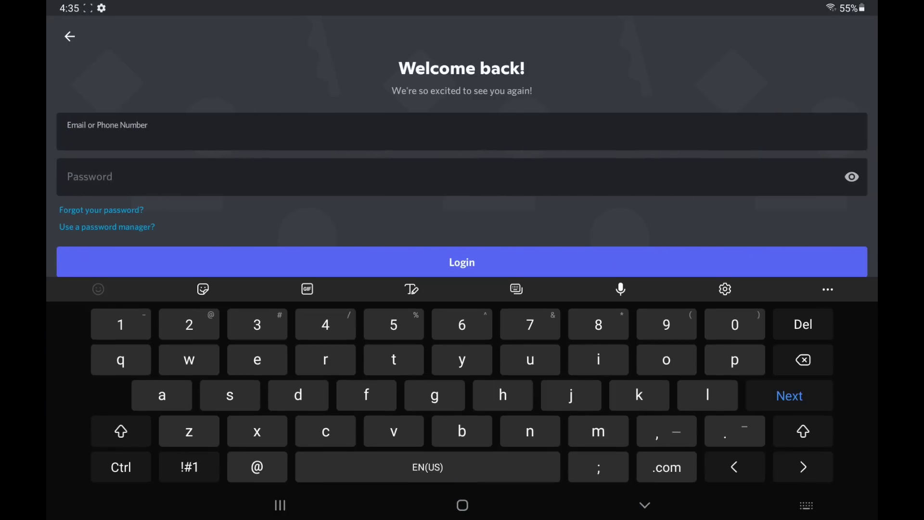
click(69, 36)
click(493, 466)
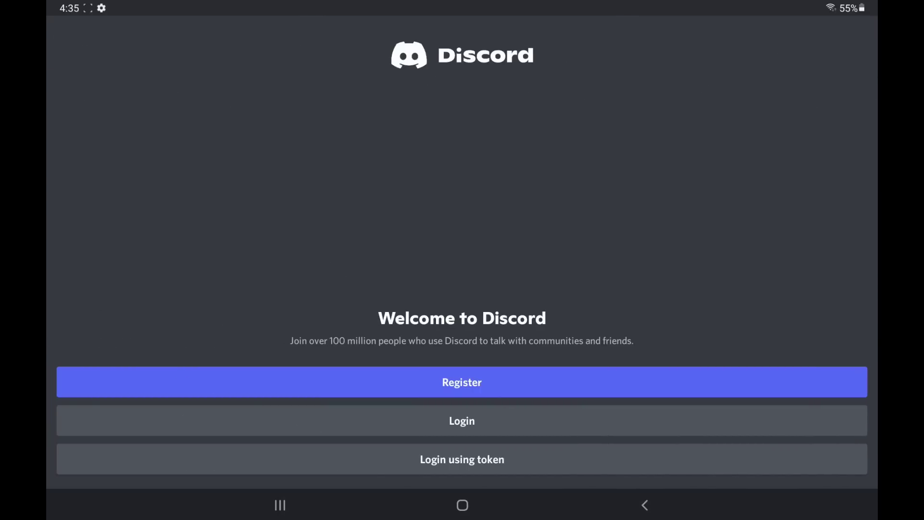
click(462, 421)
click(498, 134)
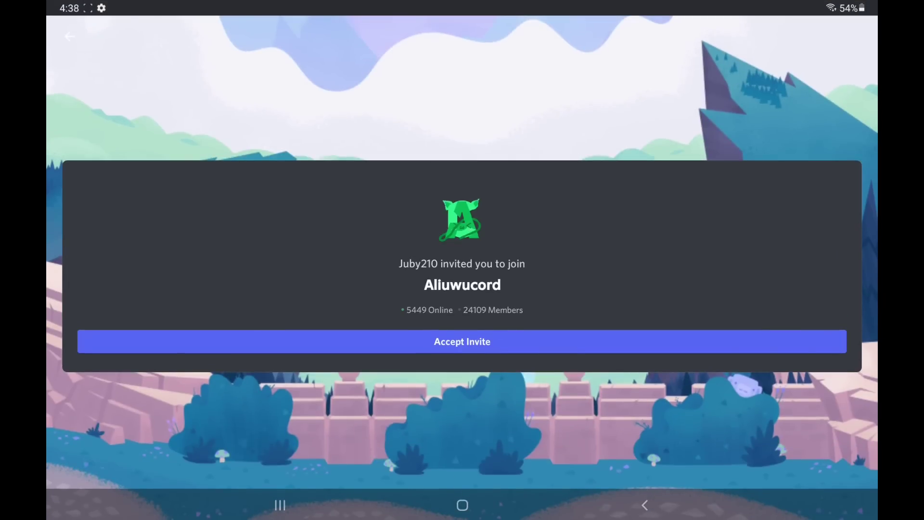
Join the Aliuwucord server from the invite and dismiss its welcome sheet
click(462, 341)
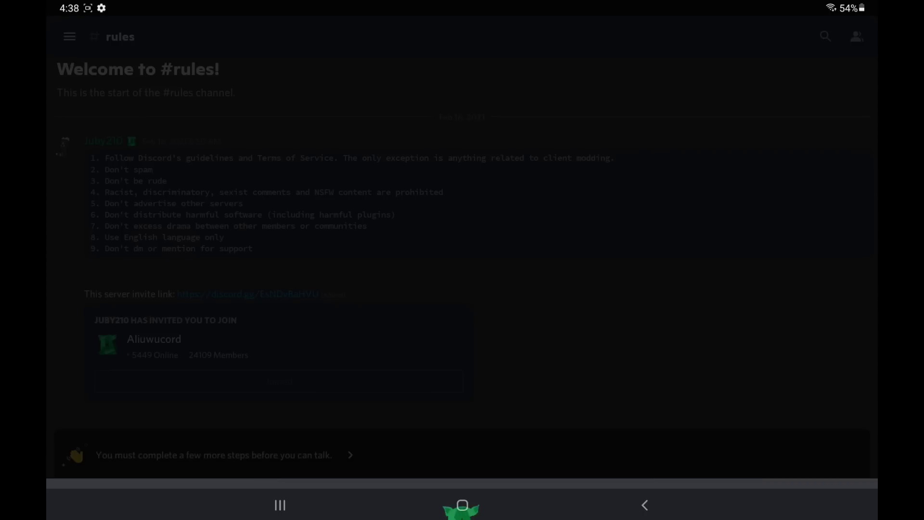
mouse_move(493, 486)
mouse_down()
mouse_move(536, 406)
mouse_move(600, 175)
mouse_move(647, 52)
mouse_move(652, 308)
mouse_up()
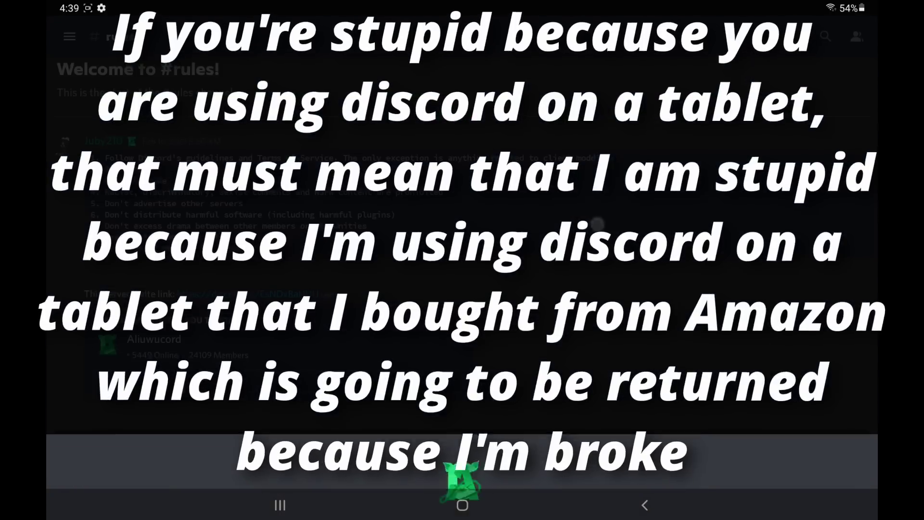
click(590, 244)
Open the #plugins-list channel from the server's channel drawer
click(69, 36)
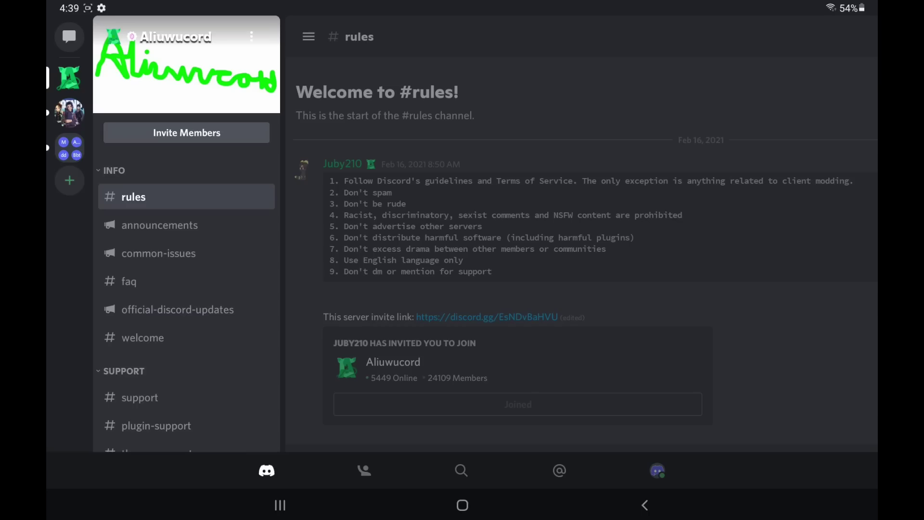
scroll(247, 217, down, 5)
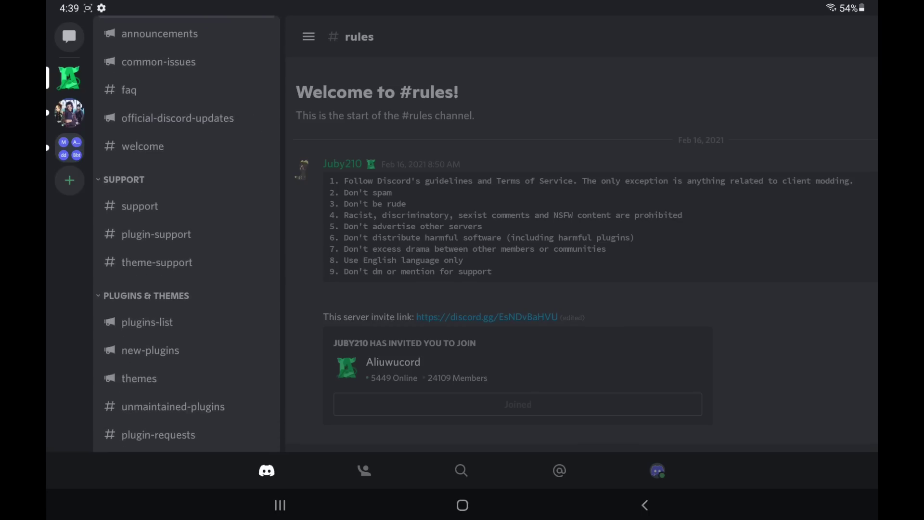
drag(183, 248, 208, 137)
mouse_move(130, 210)
mouse_down()
mouse_move(155, 200)
mouse_move(134, 205)
mouse_up()
click(150, 210)
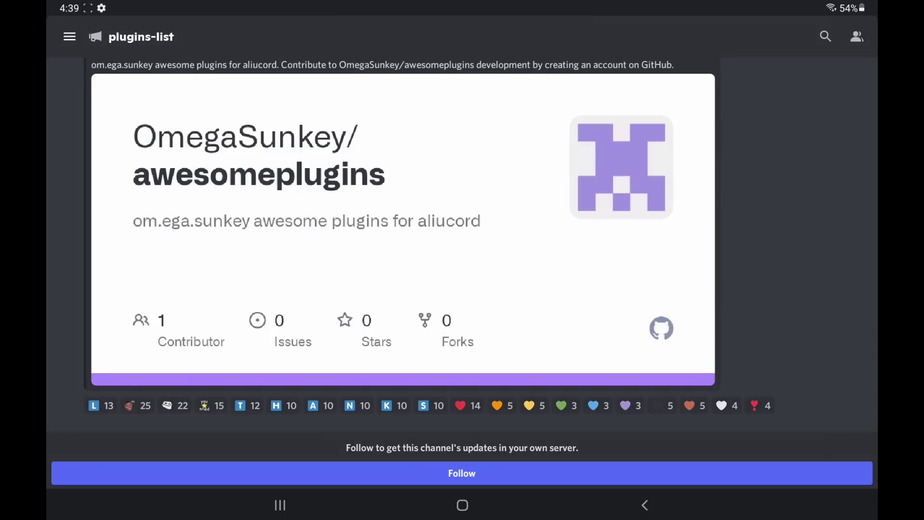
Scroll up through #plugins-list to the post listing FirstMessage and SplitMessages
drag(729, 142, 733, 302)
scroll(768, 258, up, 10)
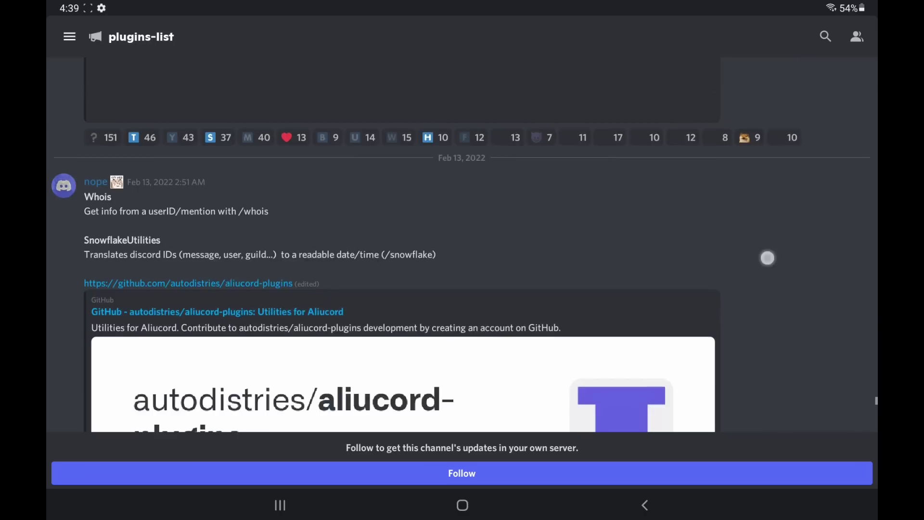
drag(767, 258, 768, 286)
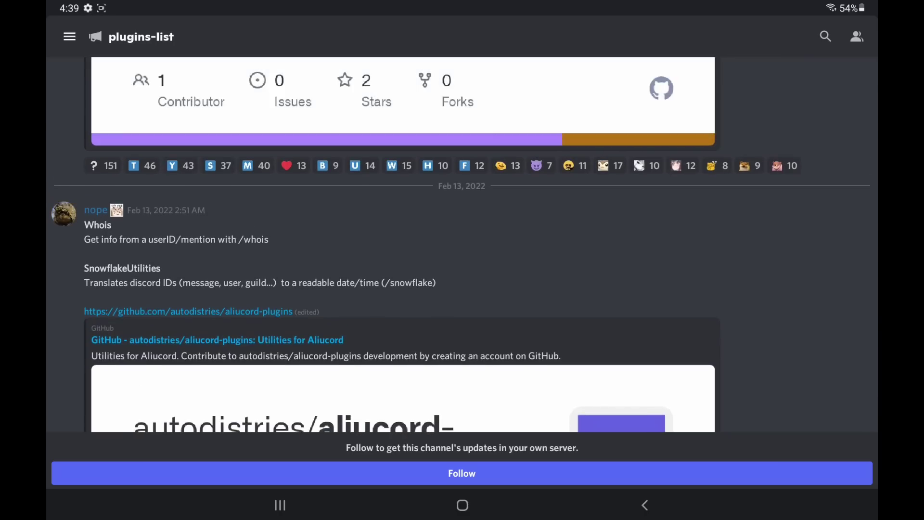
scroll(461, 250, up, 5)
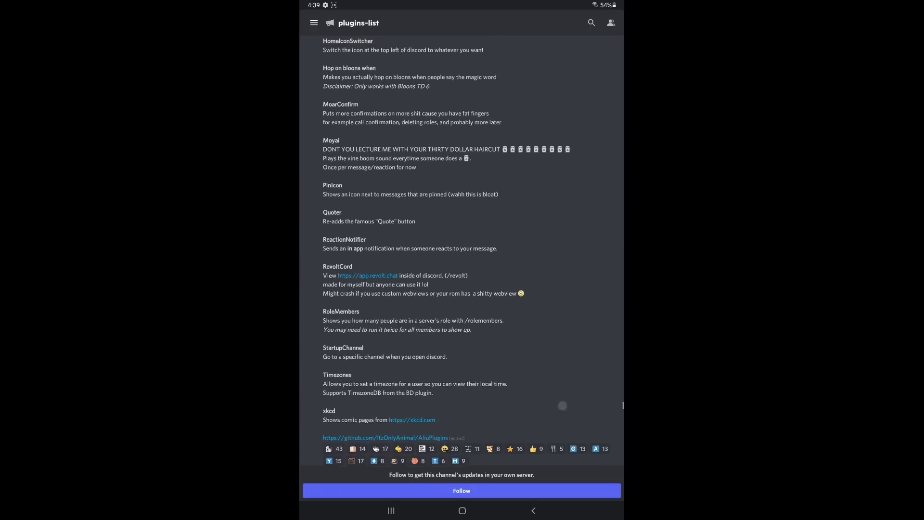
scroll(461, 250, up, 5)
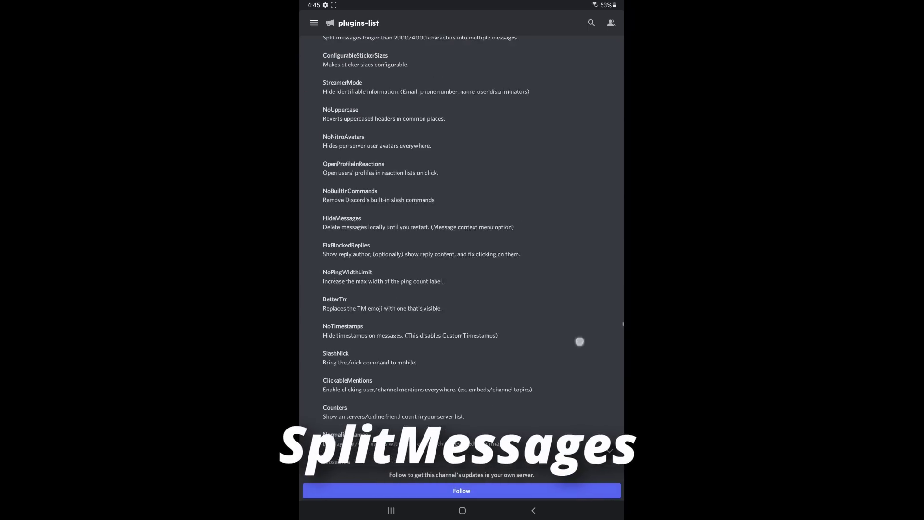
scroll(577, 337, up, 5)
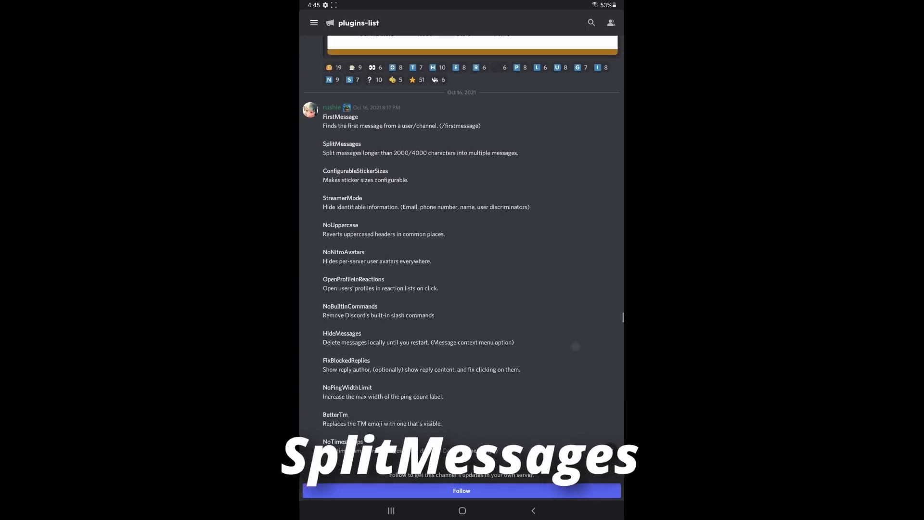
scroll(575, 304, up, 3)
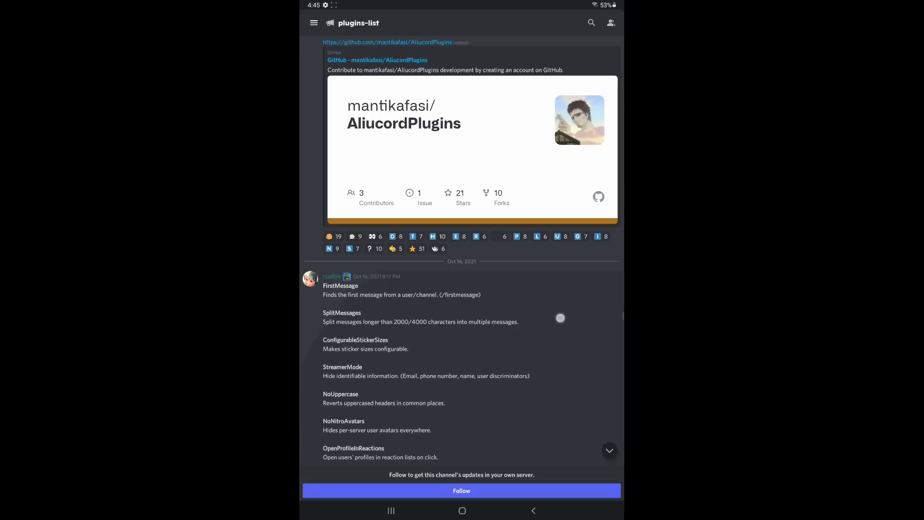
Install the SplitMessages plugin through the PluginDownloader on its post
right_click(560, 317)
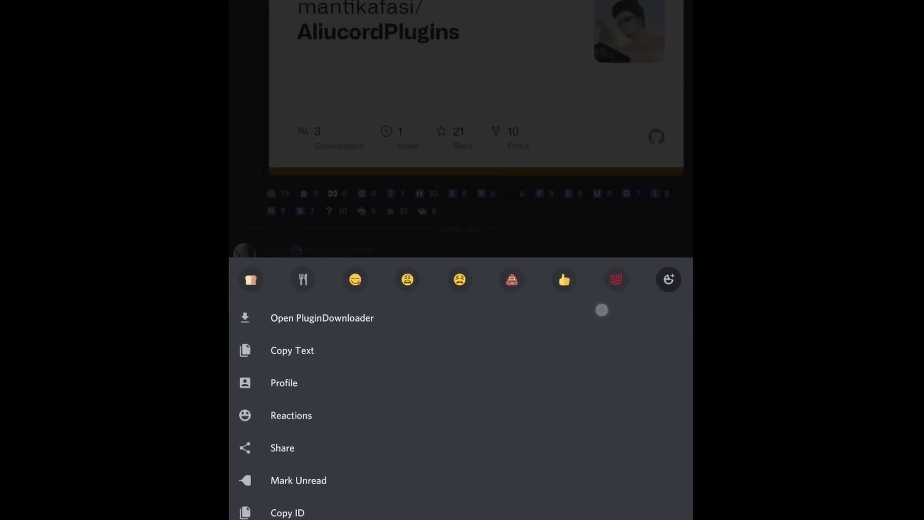
click(601, 309)
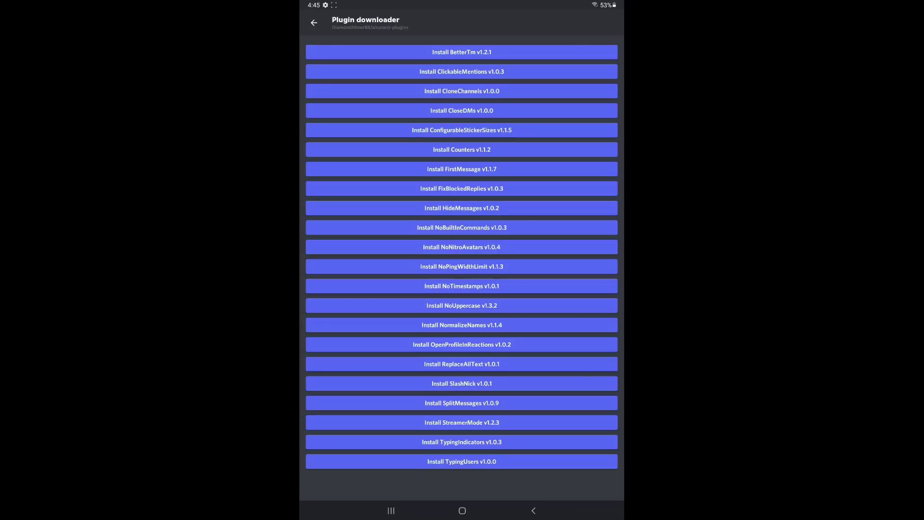
click(491, 403)
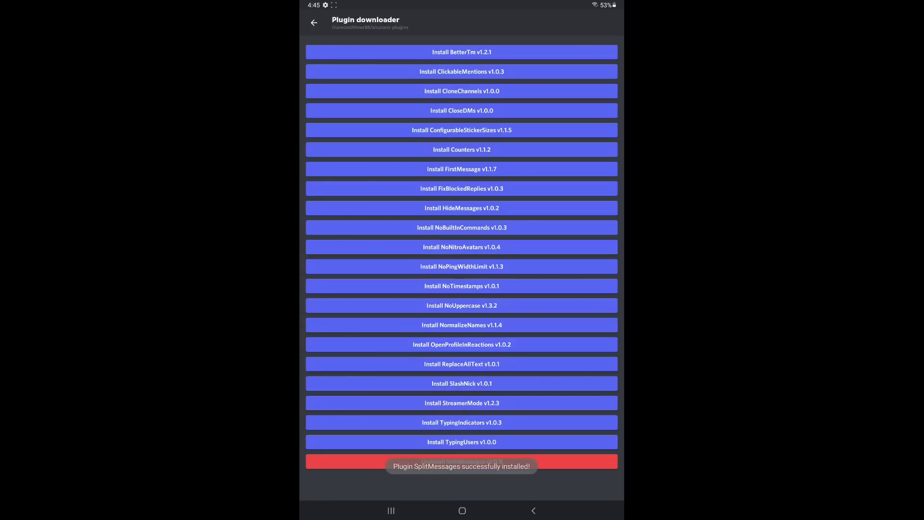
click(314, 22)
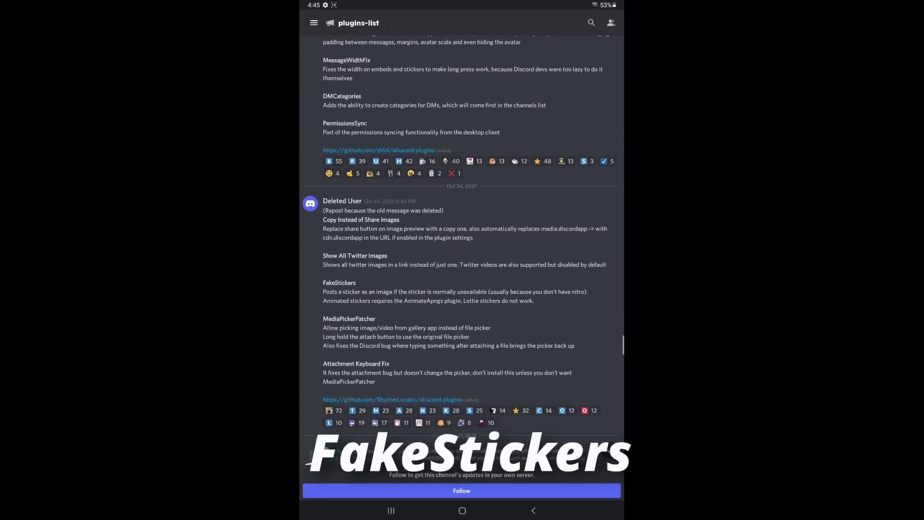
Install the FakeStickers plugin through the PluginDownloader on its post
click(567, 337)
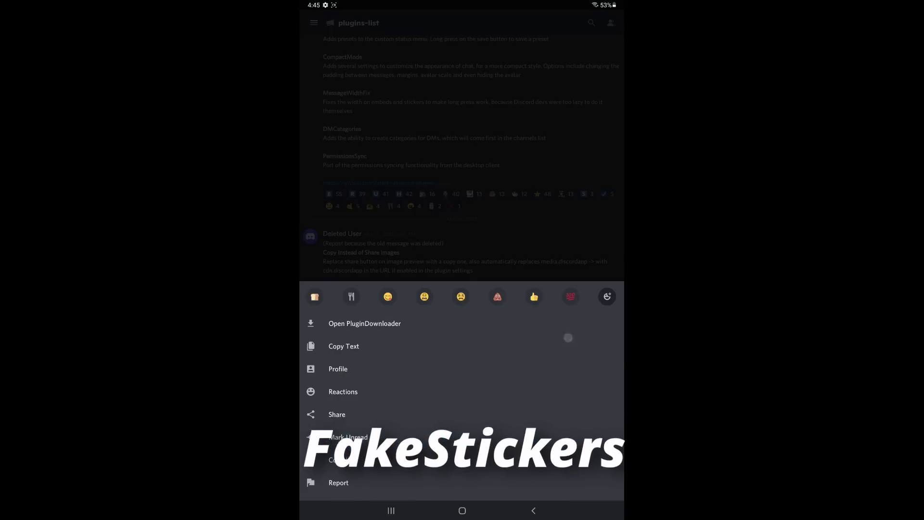
click(512, 334)
click(538, 92)
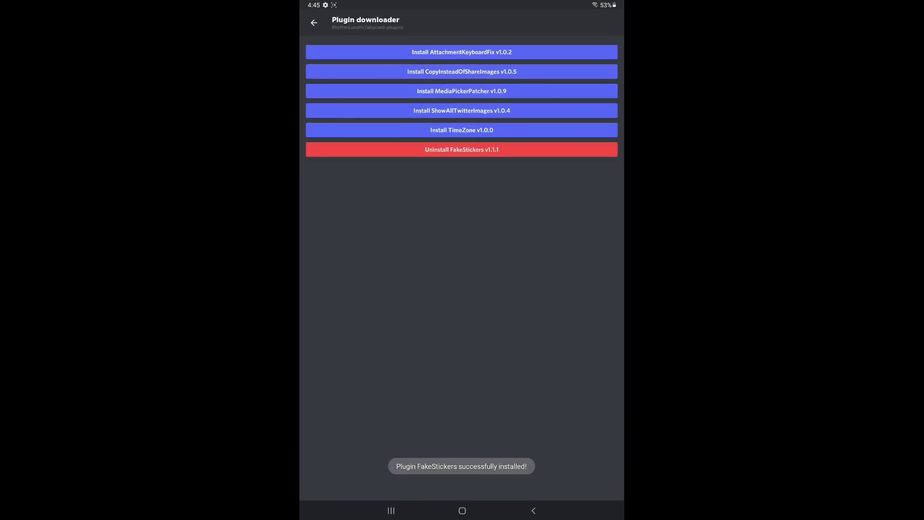
click(314, 20)
Install the NitroSpoof plugin from its post and return to #plugins-list
scroll(344, 269, up, 2)
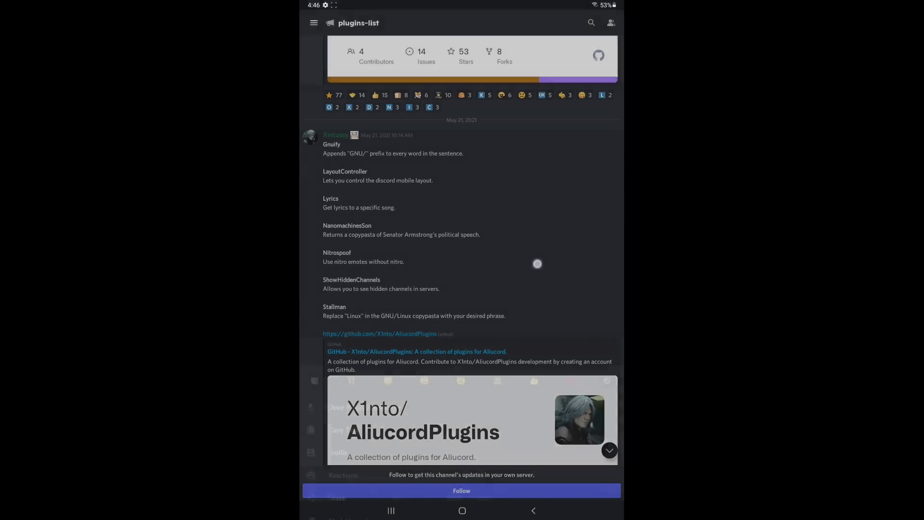
click(537, 263)
click(486, 324)
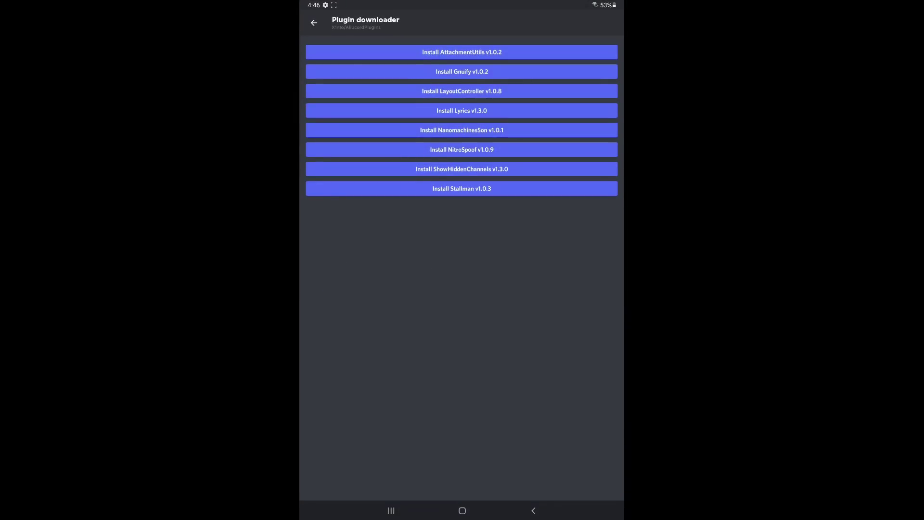
click(525, 152)
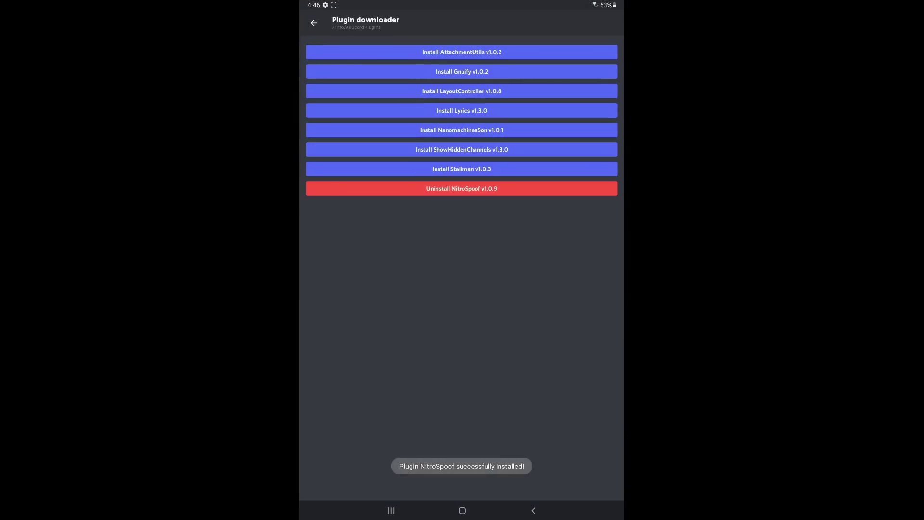
click(315, 23)
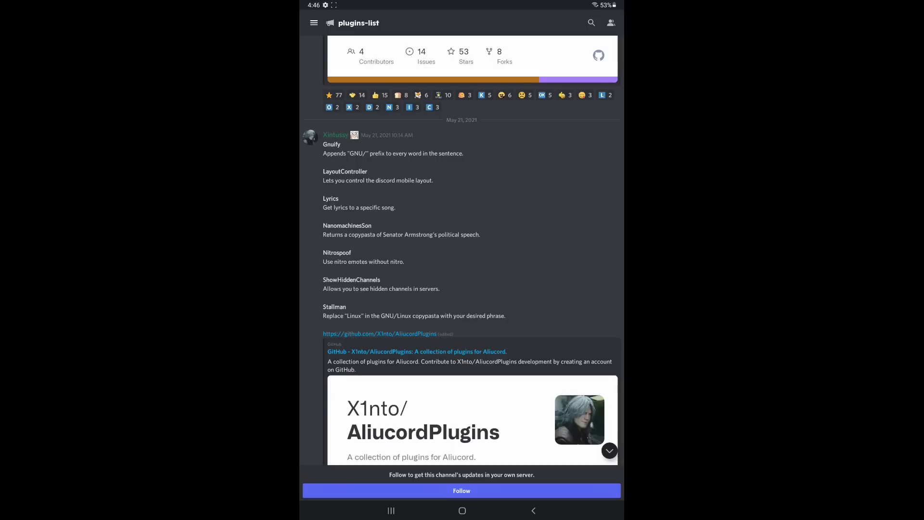
Review the six enabled plugins on the Aliucord Plugins page in user settings
click(314, 23)
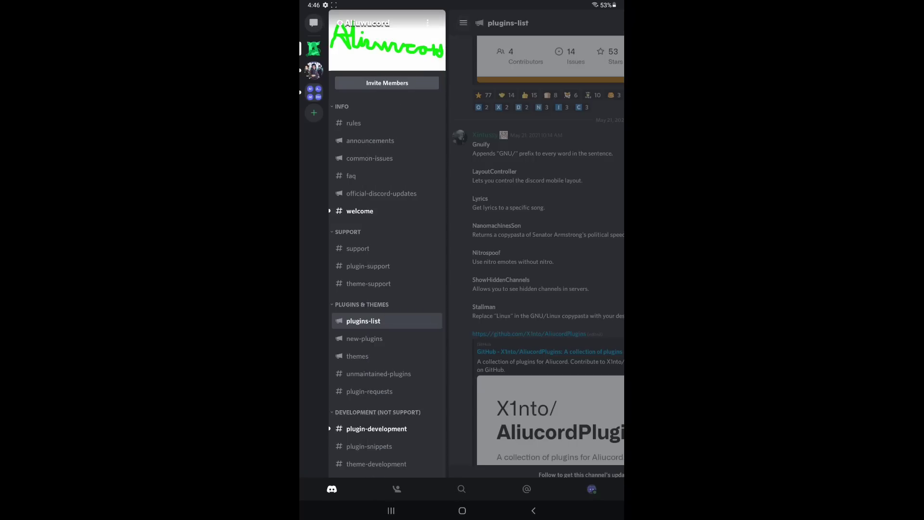
click(591, 489)
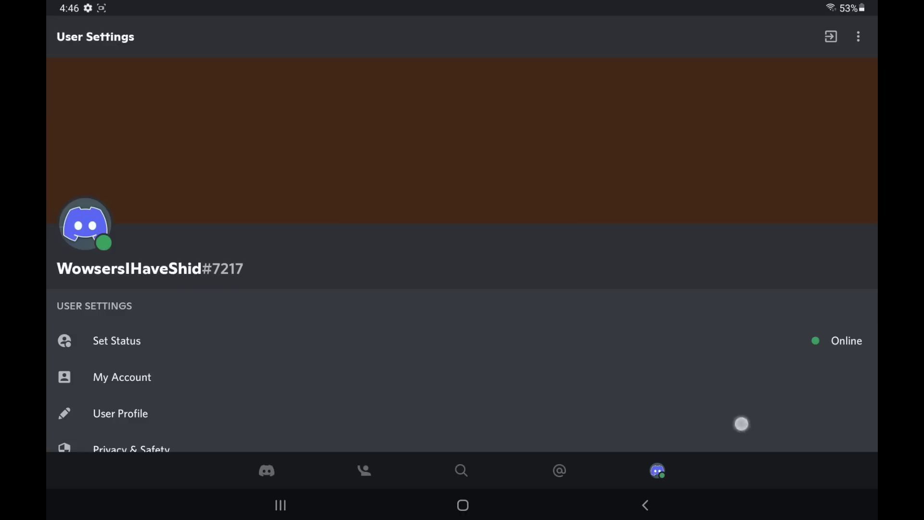
scroll(742, 423, down, 10)
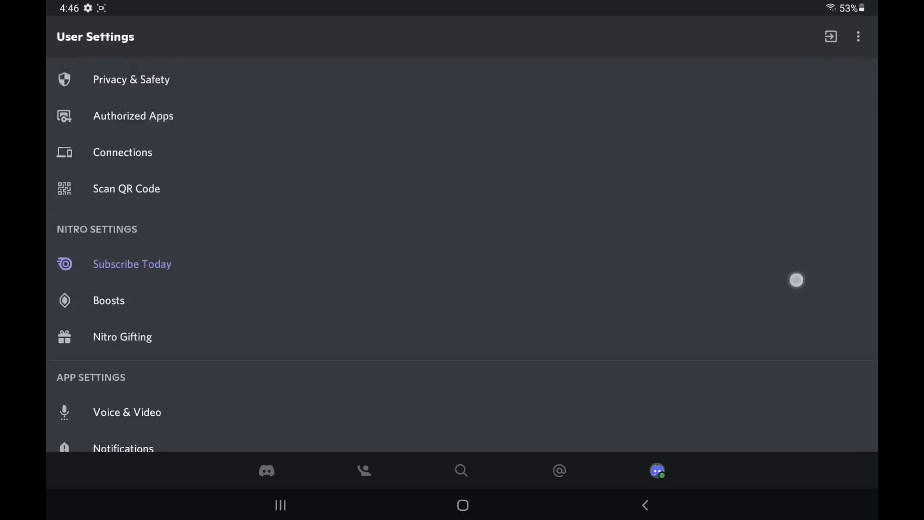
scroll(791, 280, down, 6)
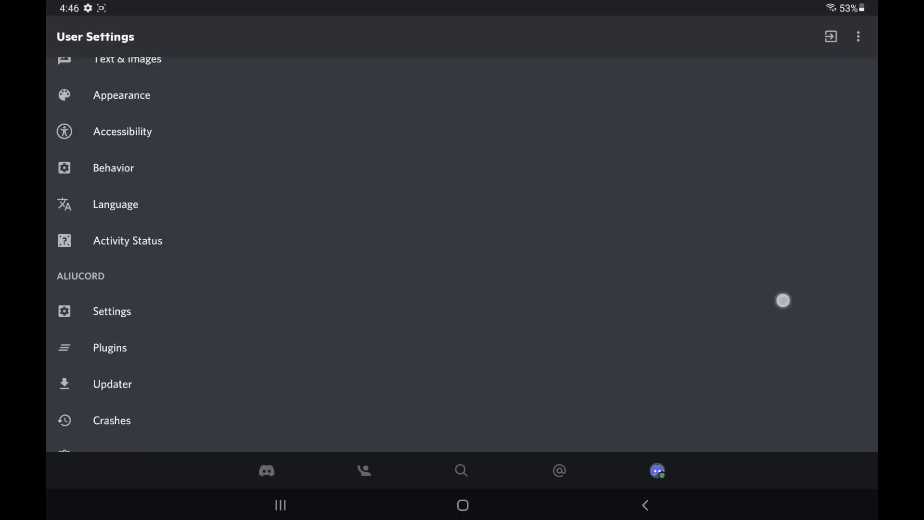
click(100, 325)
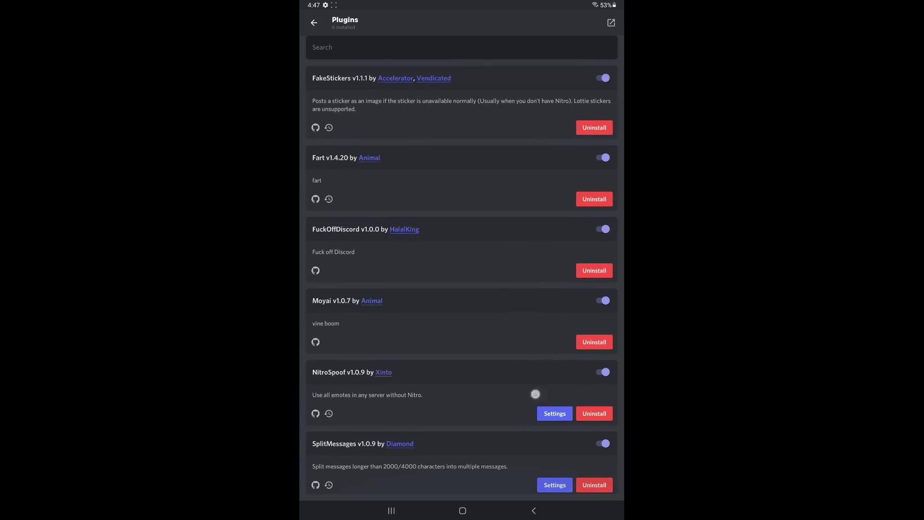
mouse_move(539, 446)
mouse_down()
mouse_move(549, 322)
mouse_move(537, 395)
mouse_up()
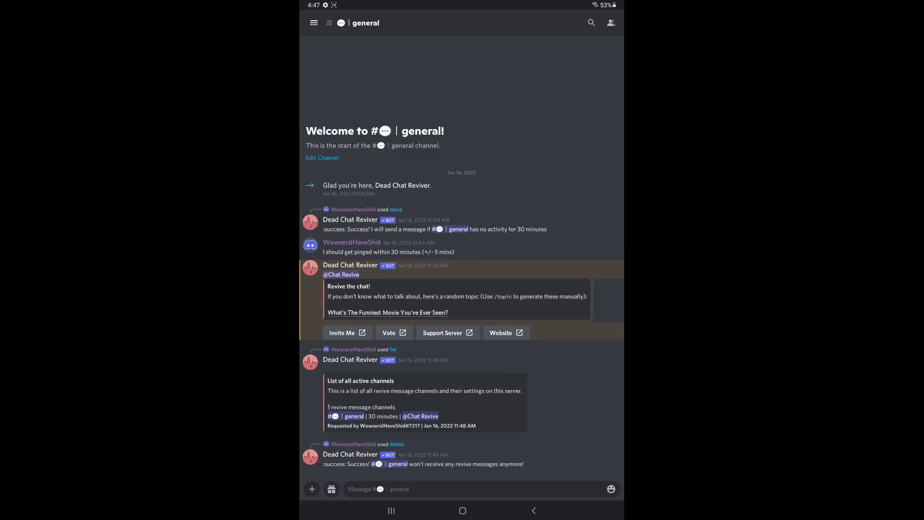
Send the 'you tried' emoji and a white character emoji as separate emoji-link messages
click(610, 489)
scroll(461, 385, down, 2)
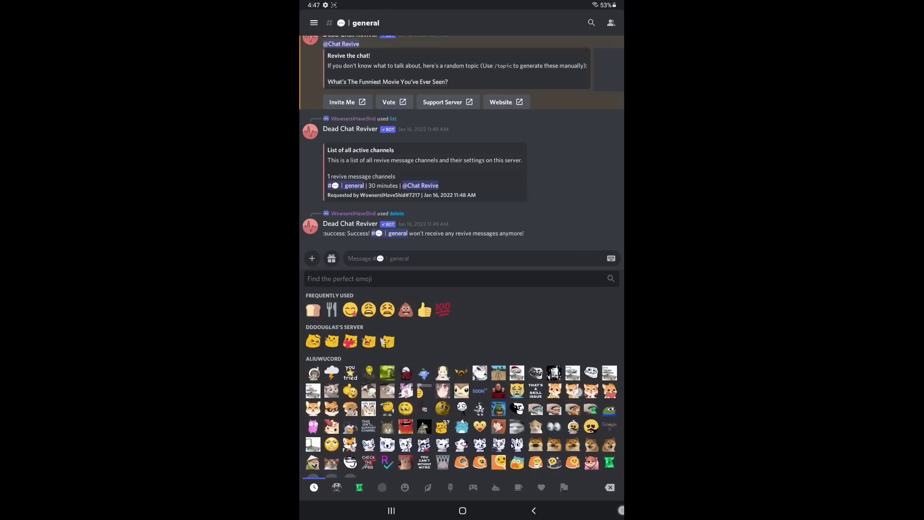
scroll(461, 385, down, 1)
click(350, 349)
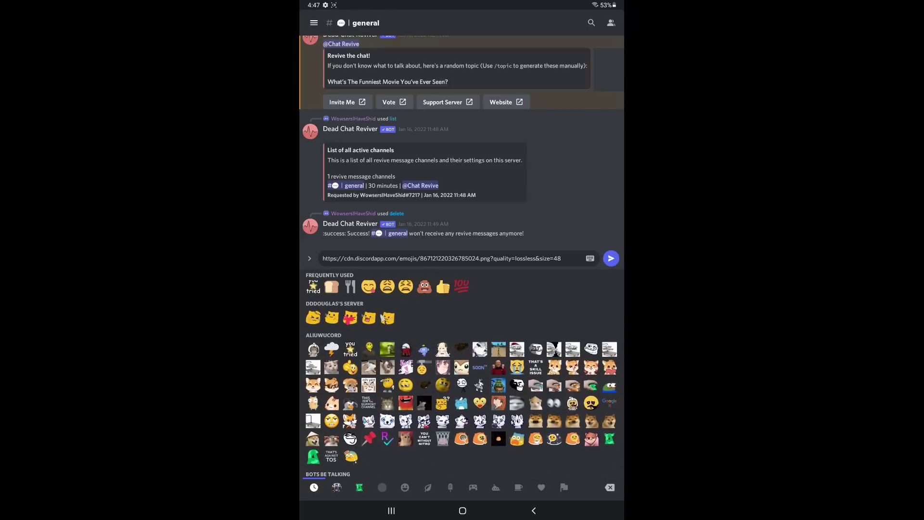
click(610, 258)
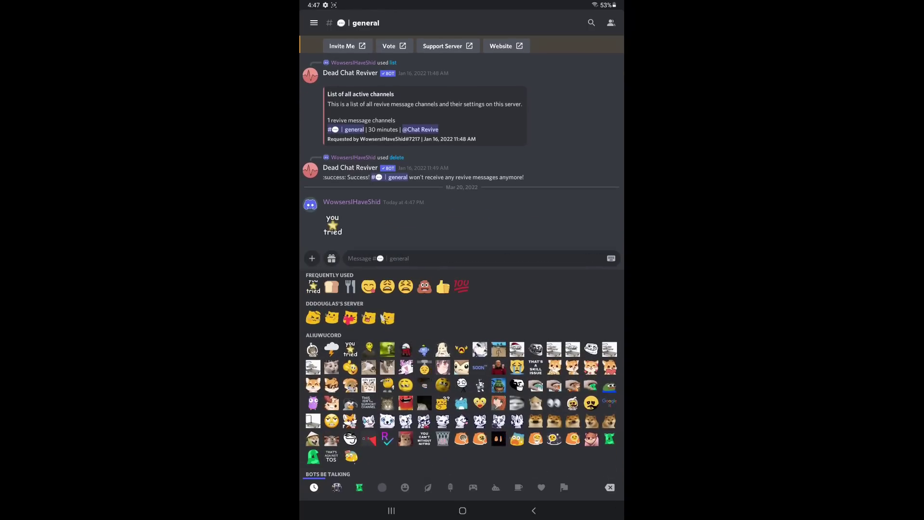
click(443, 349)
click(611, 258)
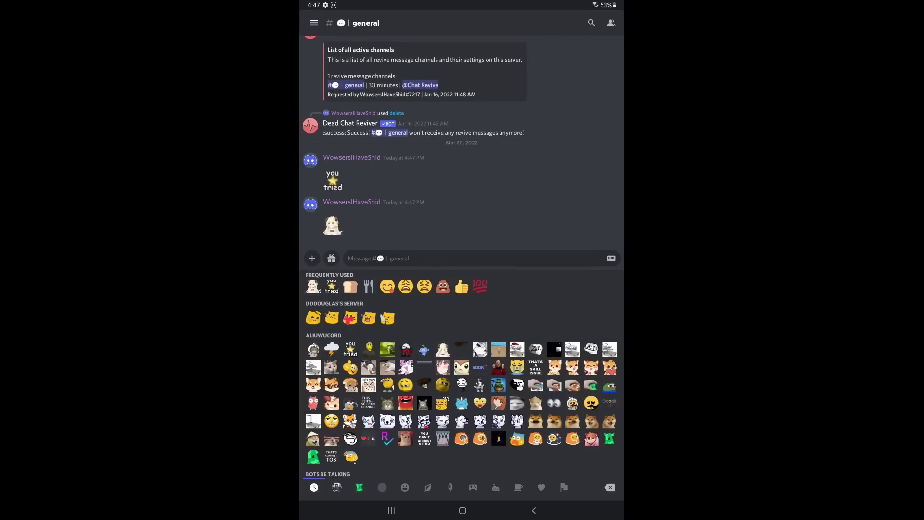
Send a batch message with an animated emoji, then THIS ISN'T SUPPORT CHANNEL and a Bots Be Talking emoji
click(377, 400)
click(387, 373)
click(368, 373)
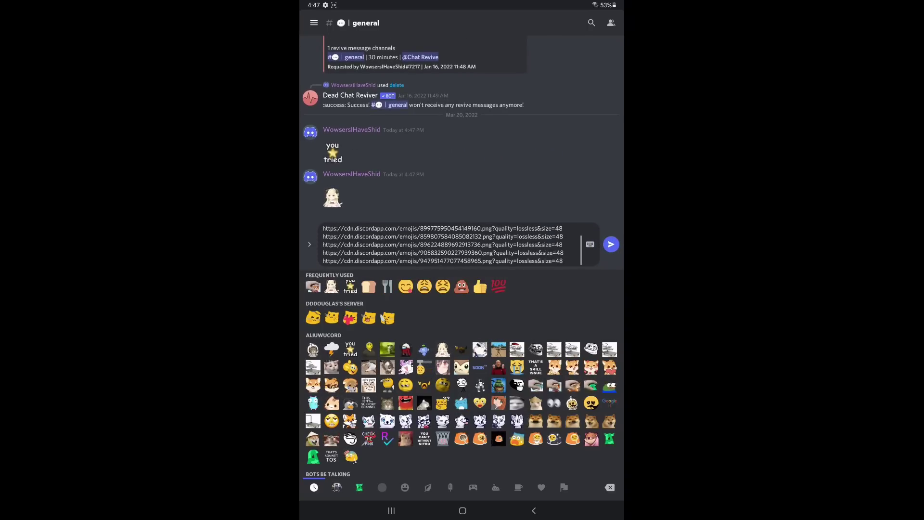
click(610, 244)
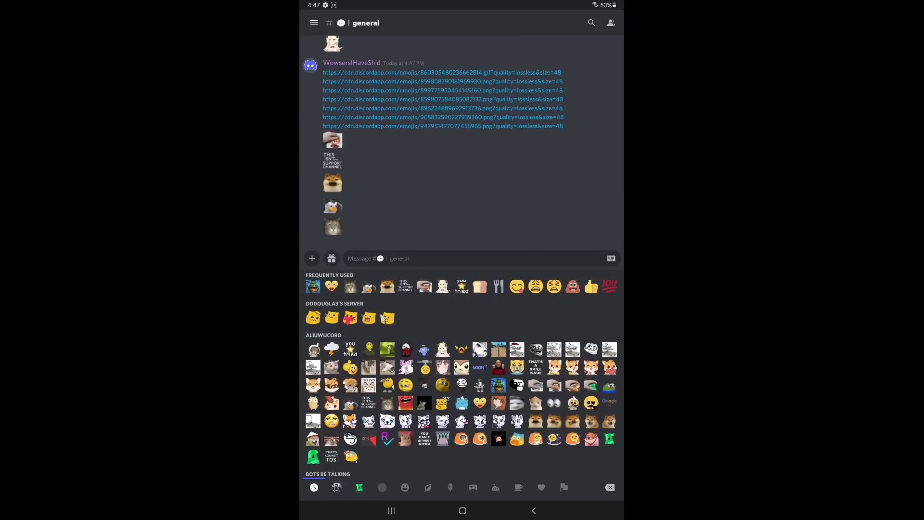
click(368, 402)
scroll(461, 375, down, 2)
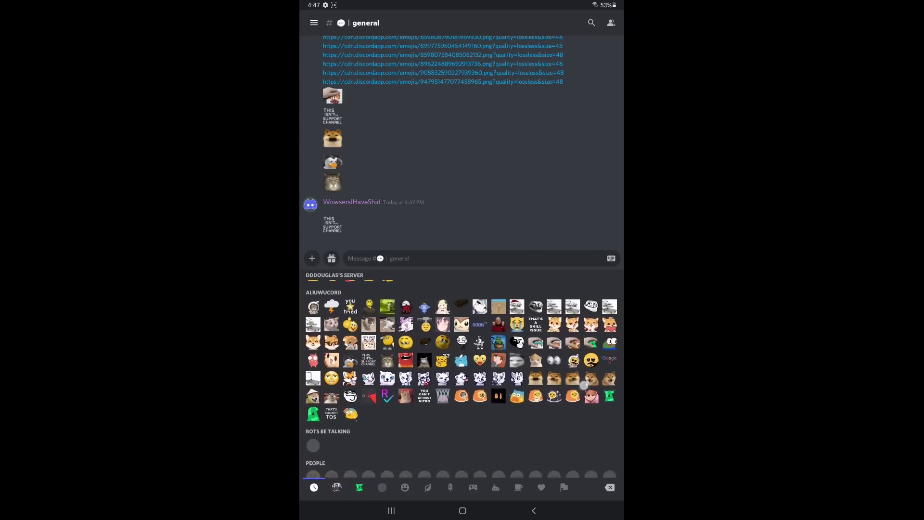
click(313, 432)
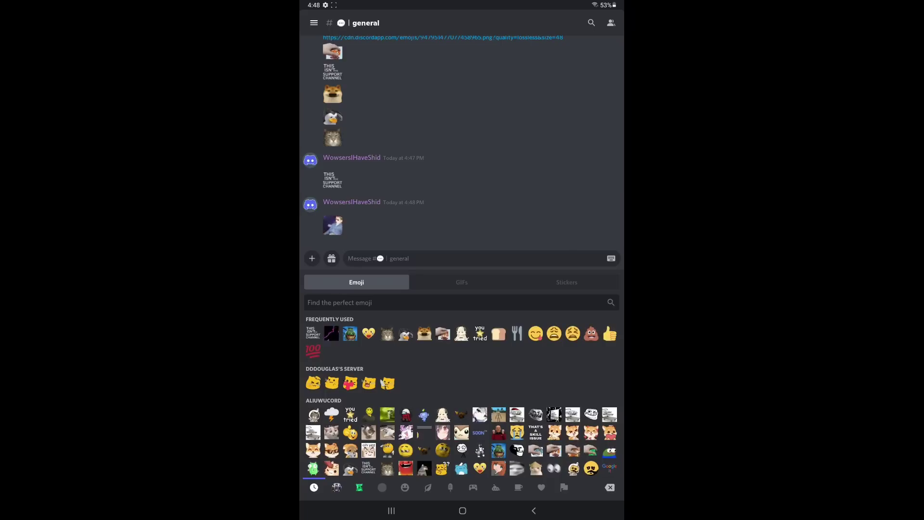
Send the Aliuwucord cat sticker as an image link and view it full screen
click(567, 282)
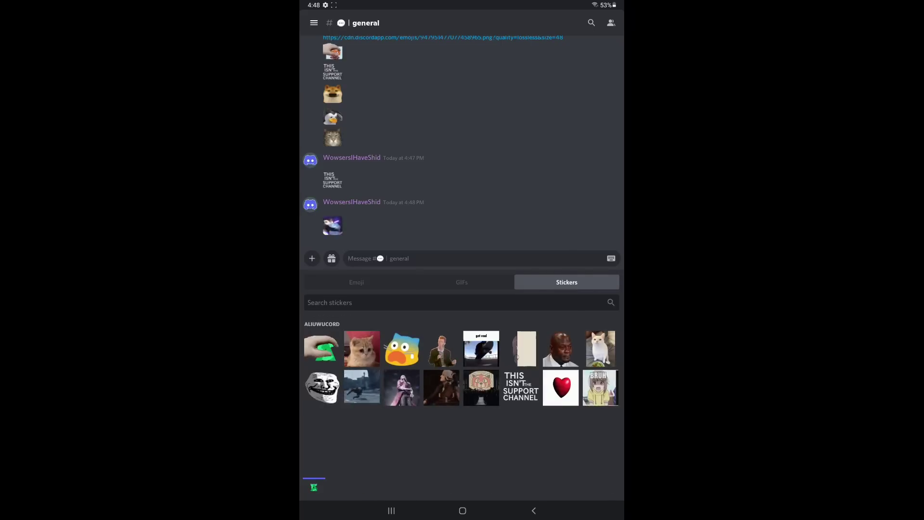
key(Escape)
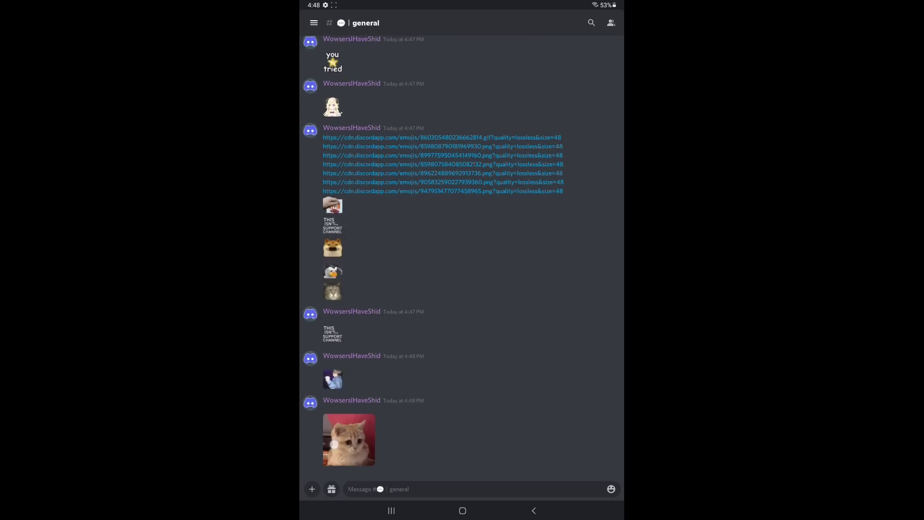
click(334, 444)
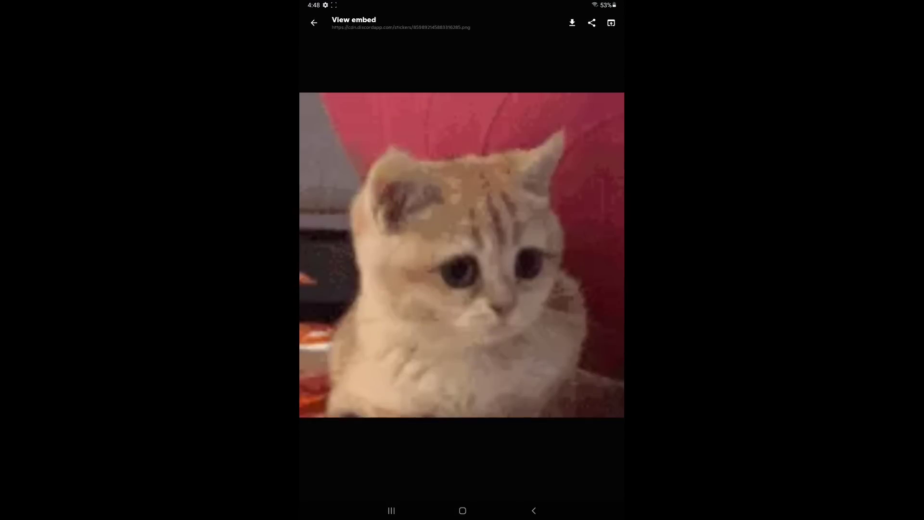
click(311, 24)
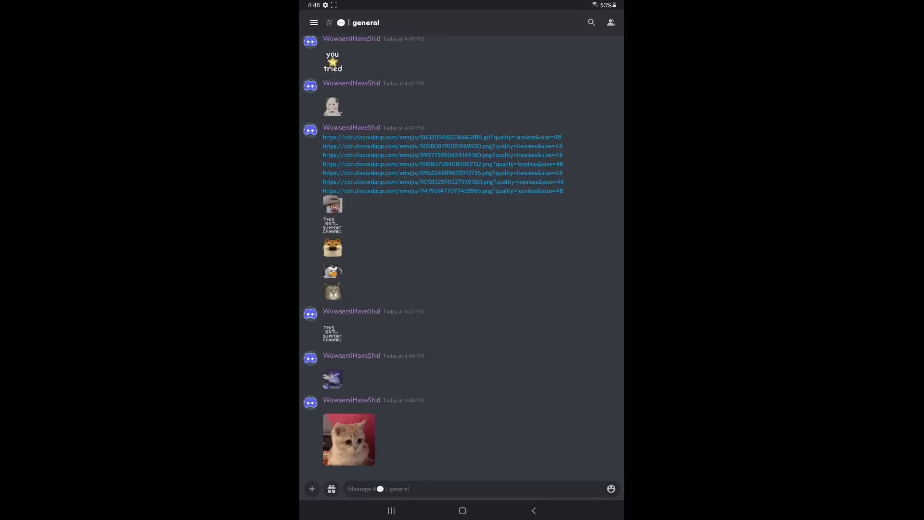
click(611, 489)
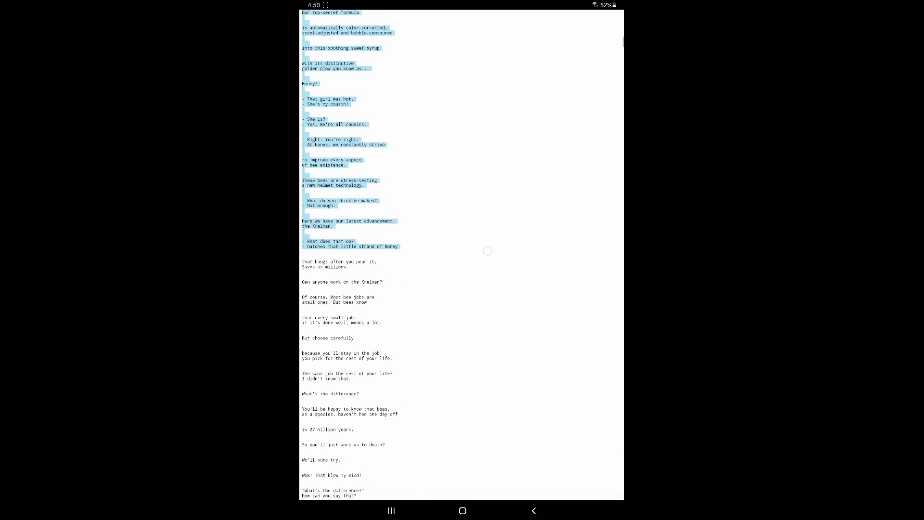
Copy all of the Bee Movie script text in Chrome and switch back to Aliucord
drag(487, 251, 487, 226)
click(376, 23)
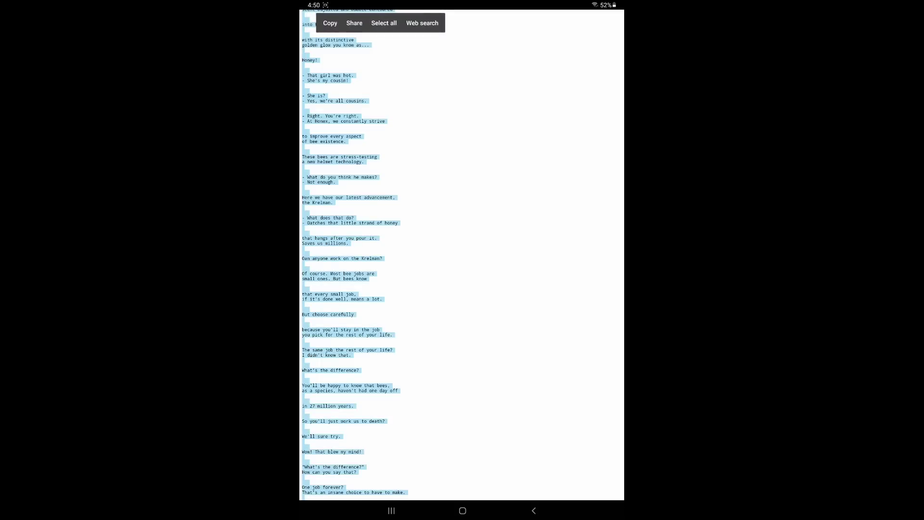
click(330, 23)
click(391, 510)
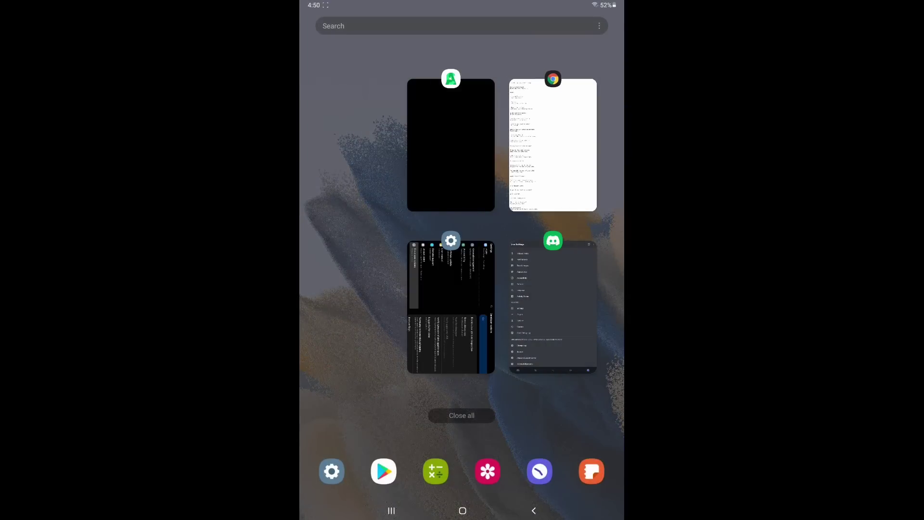
click(561, 308)
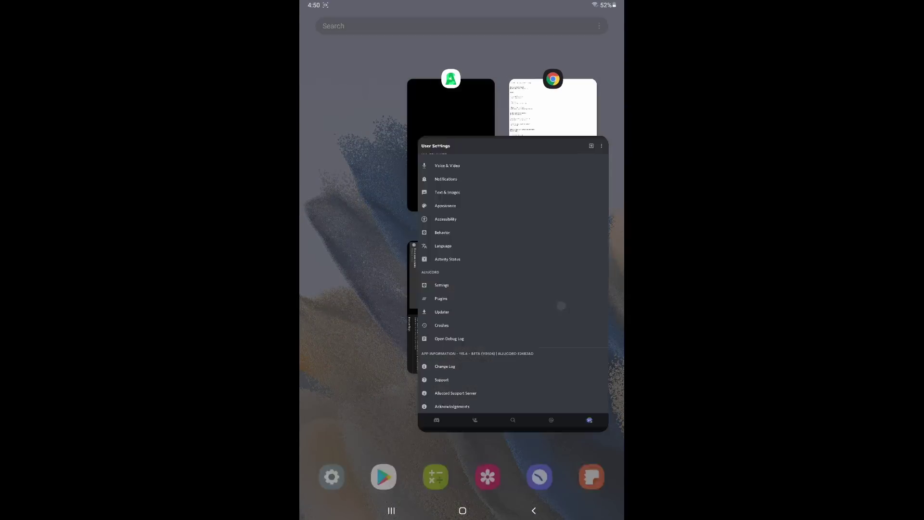
Paste the Bee Movie script into a #general message, add a blank line, and send it
click(332, 489)
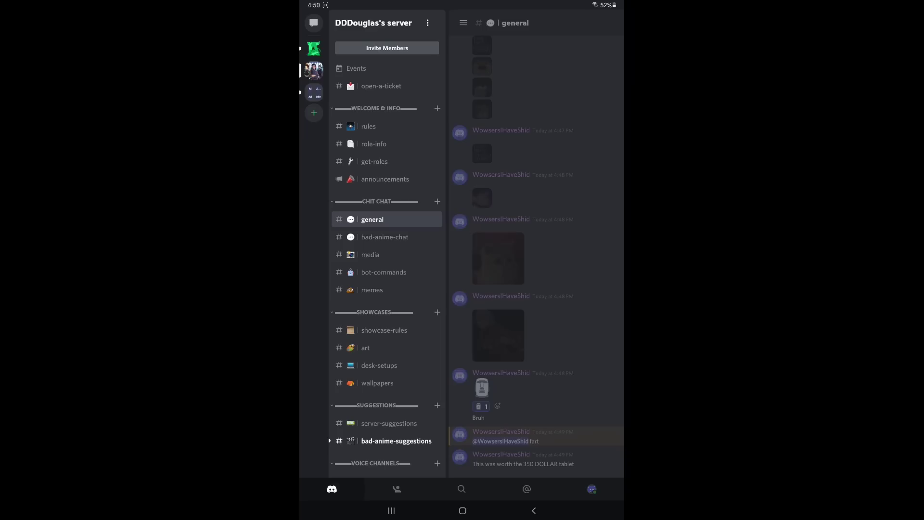
click(378, 218)
click(524, 489)
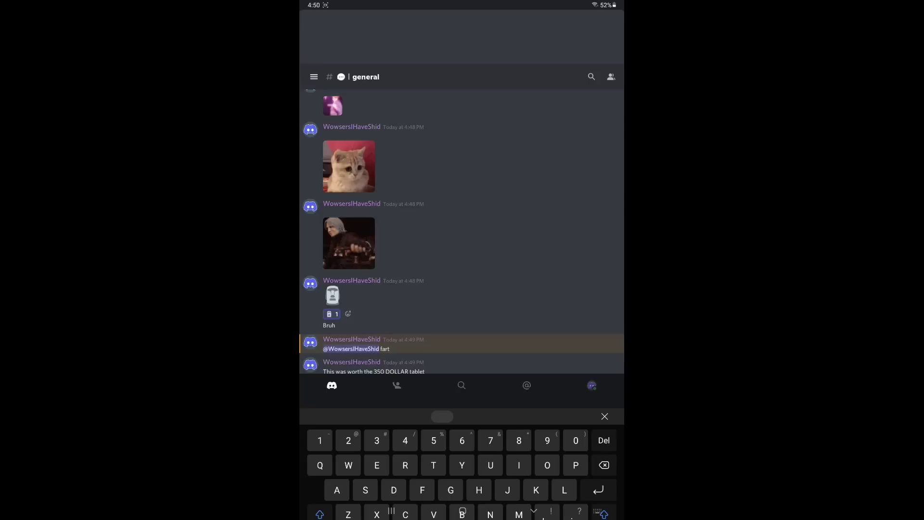
click(348, 342)
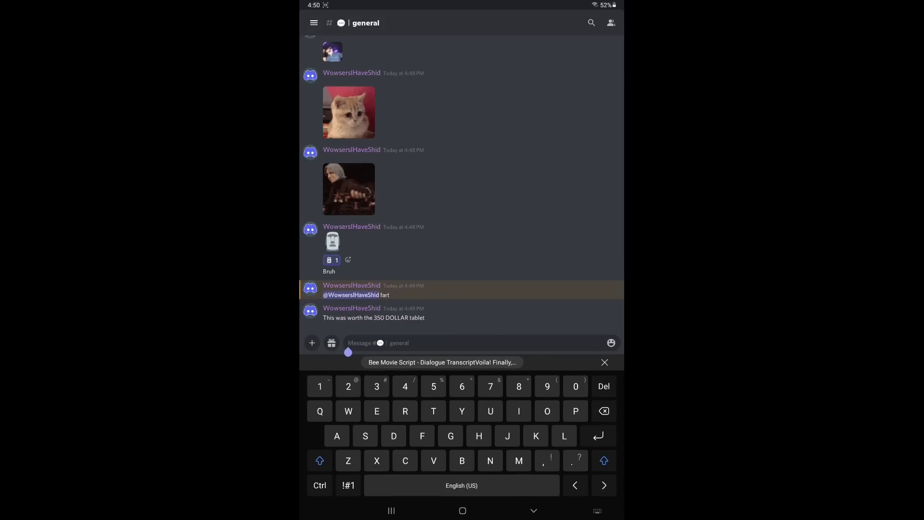
click(442, 362)
click(602, 437)
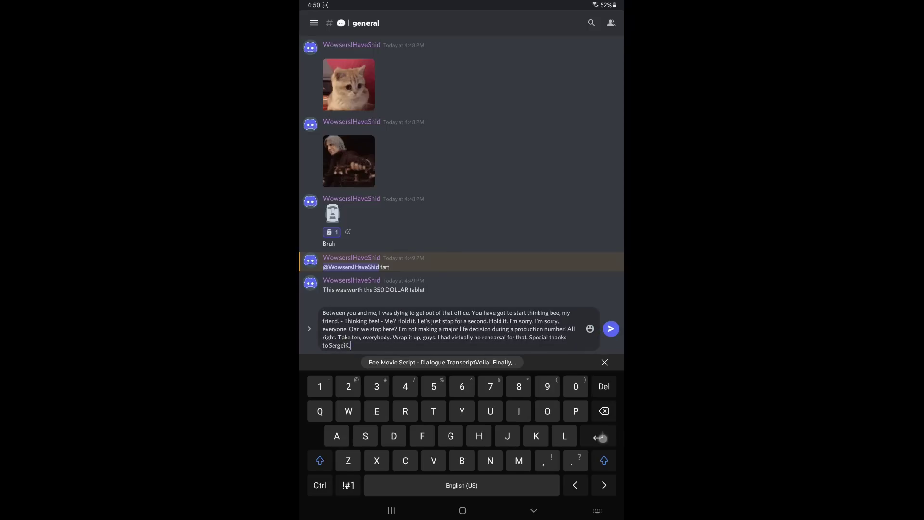
key(Return)
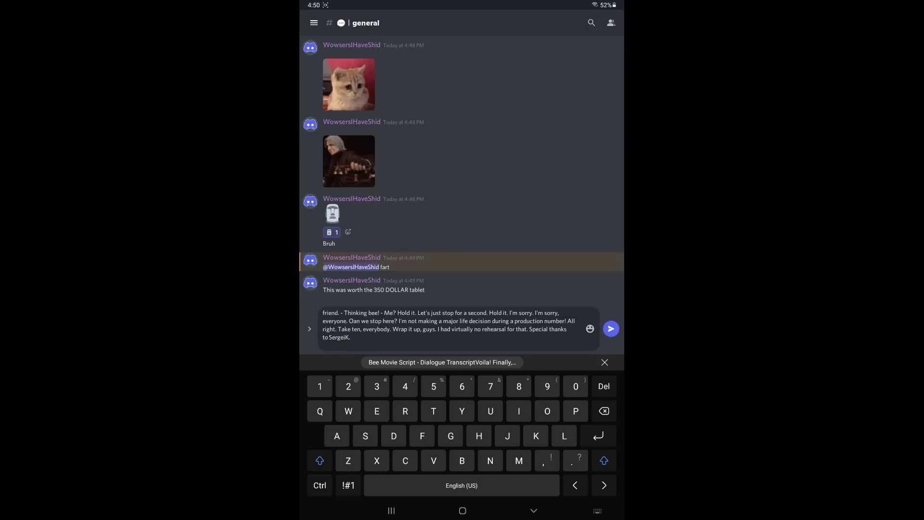
click(610, 329)
scroll(575, 282, down, 5)
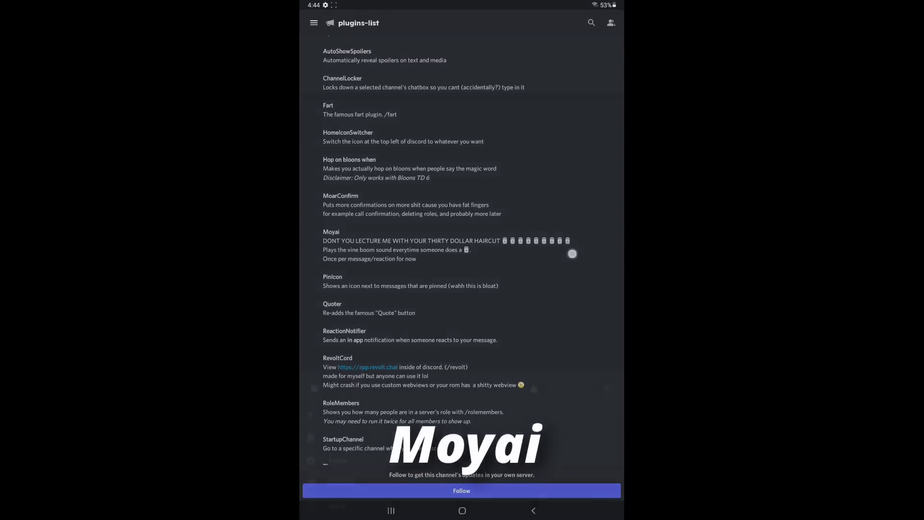
Install the Moyai plugin through the plugin downloader on the plugins-list post
click(572, 253)
click(504, 325)
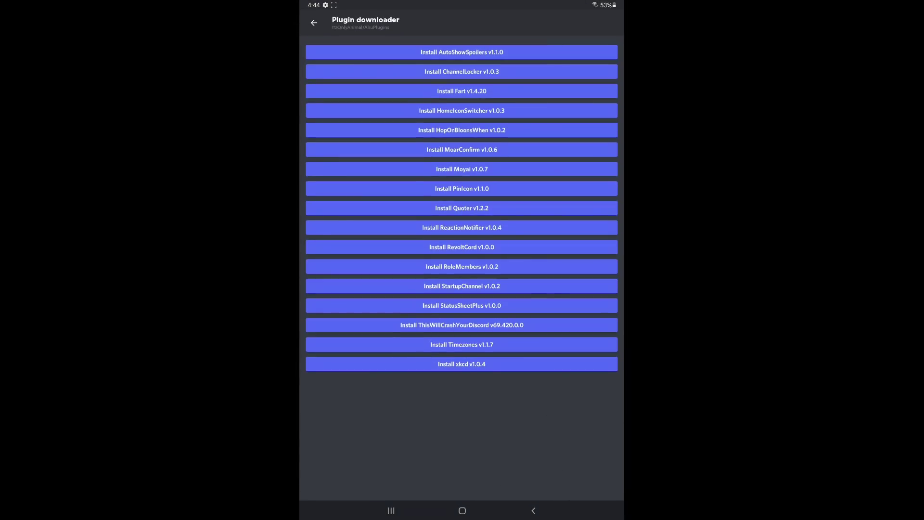
click(461, 169)
key(Escape)
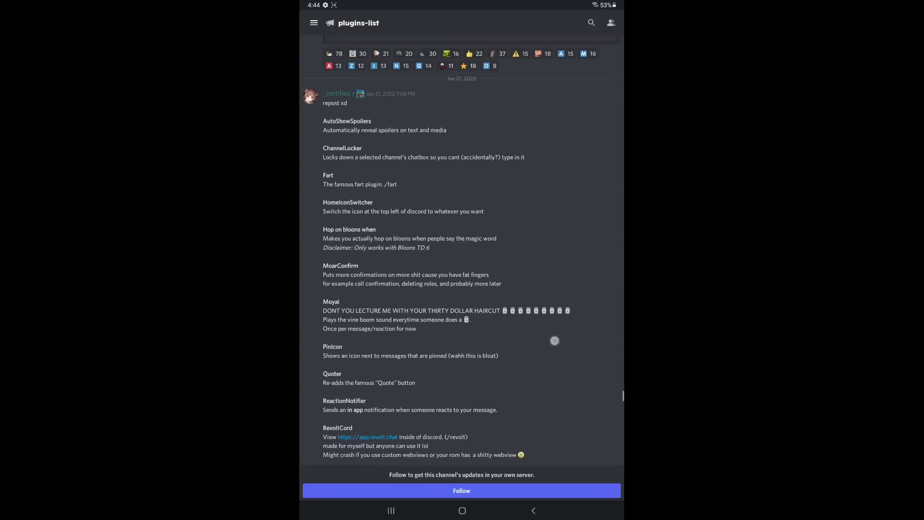
Install the Fart plugin from the same plugins-list post's downloader
drag(558, 257, 558, 317)
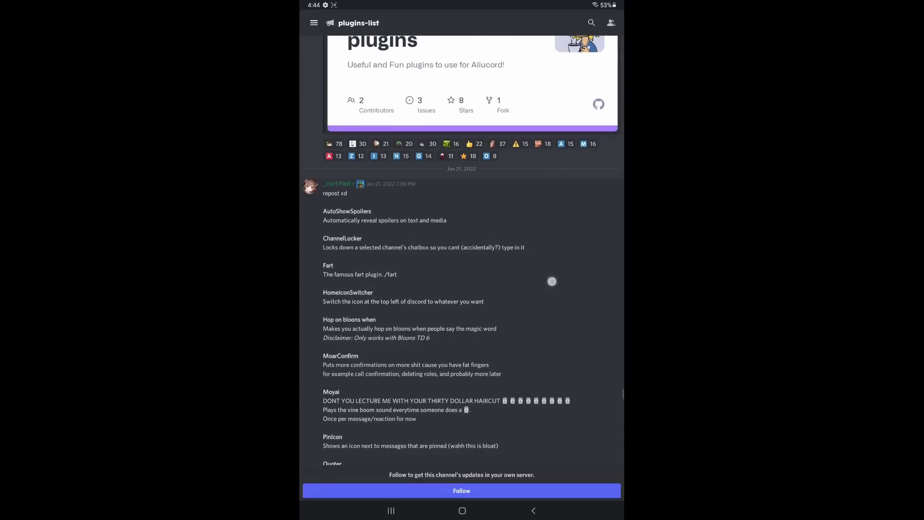
right_click(552, 281)
click(521, 329)
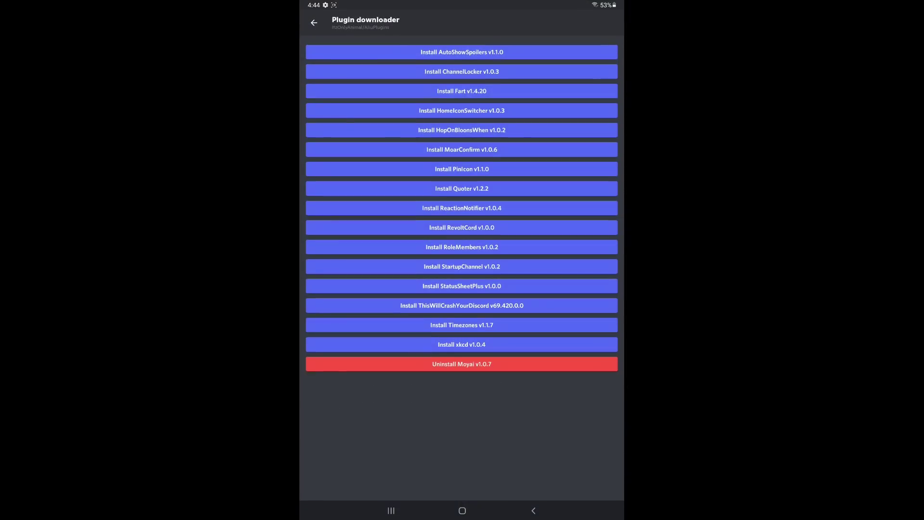
click(515, 92)
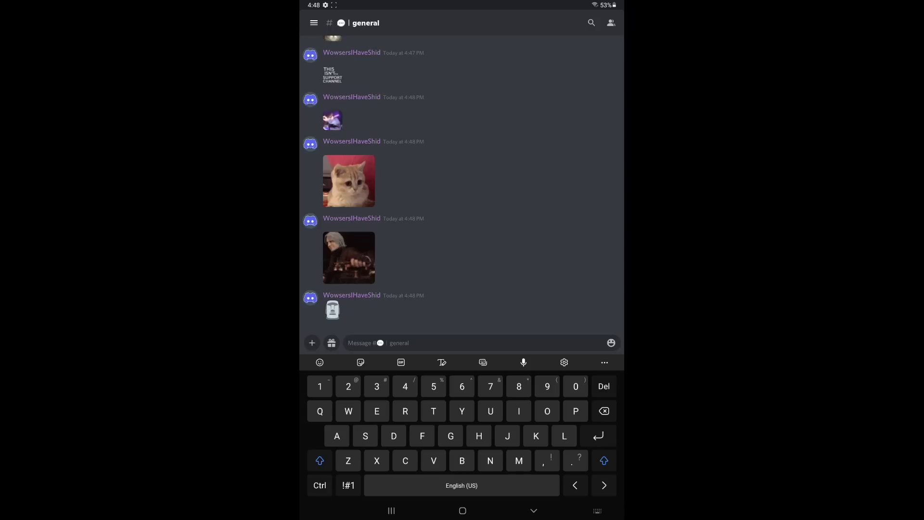
React to the moai sticker with a moai, then draft a /fart command naming a user
click(343, 312)
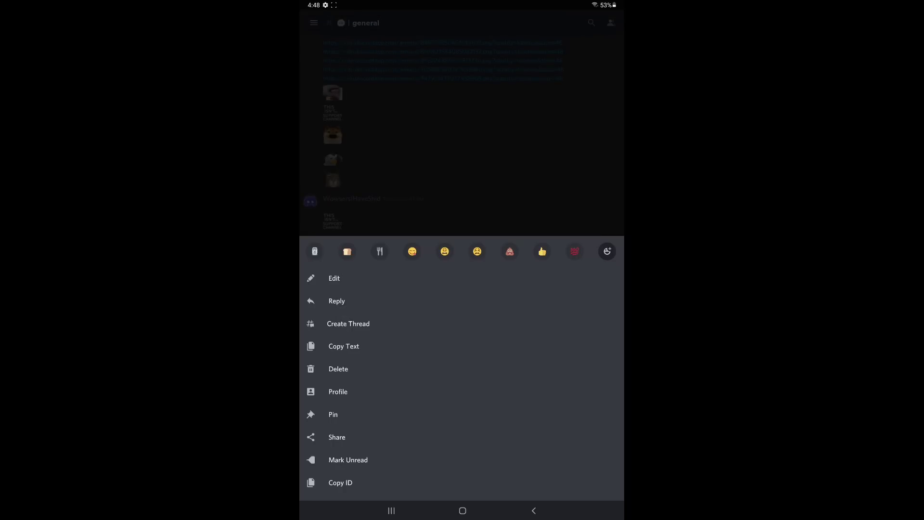
click(315, 251)
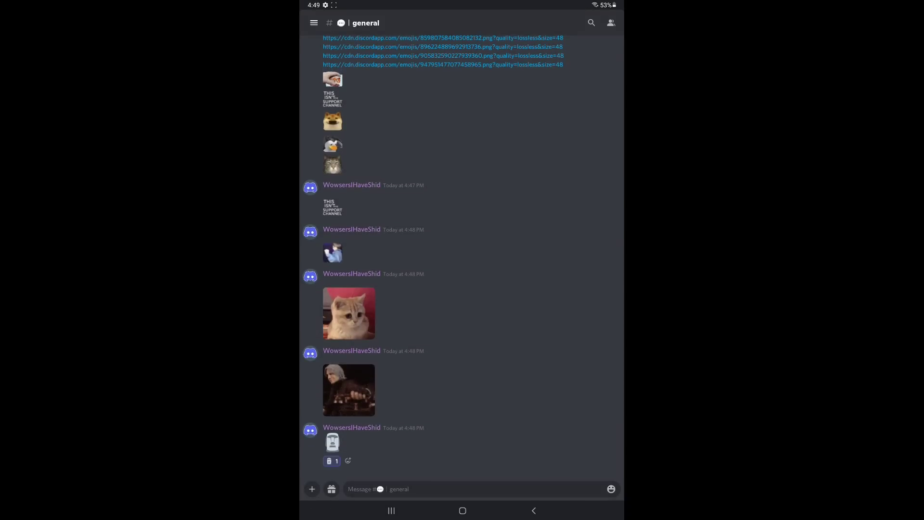
click(516, 489)
text(/)
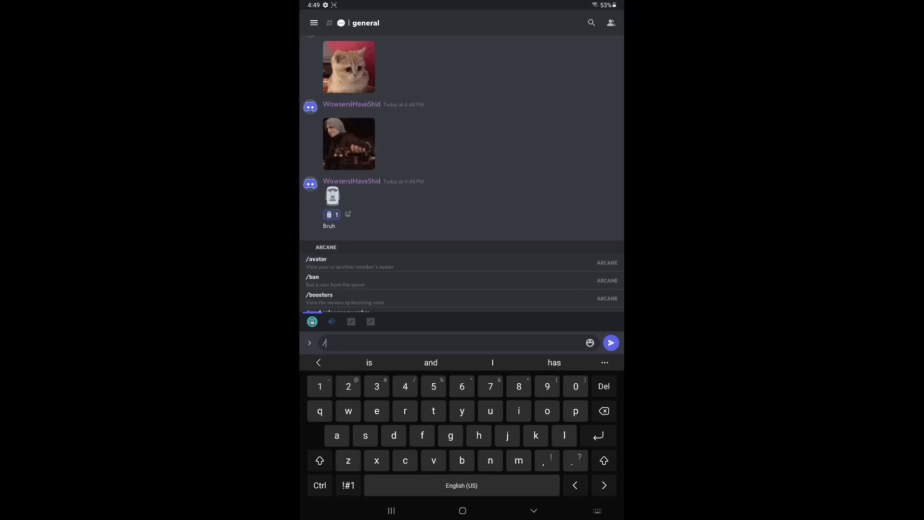
text(far)
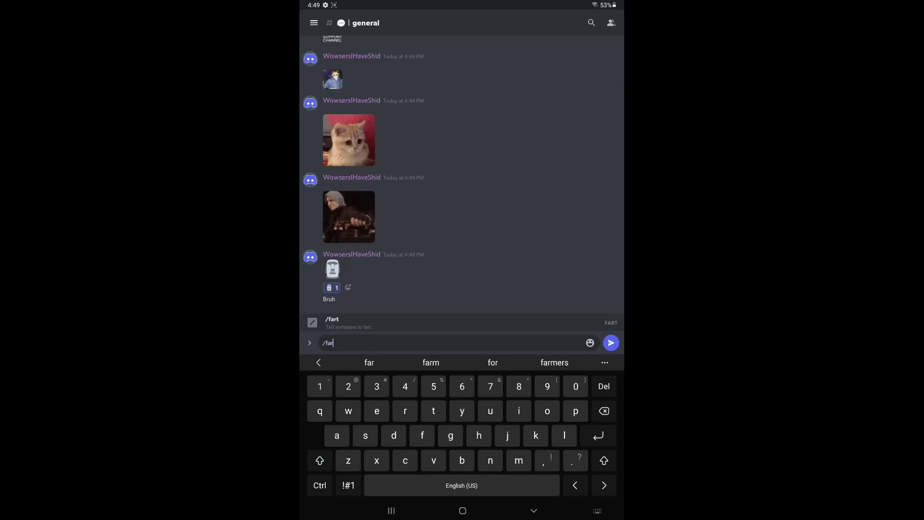
click(332, 321)
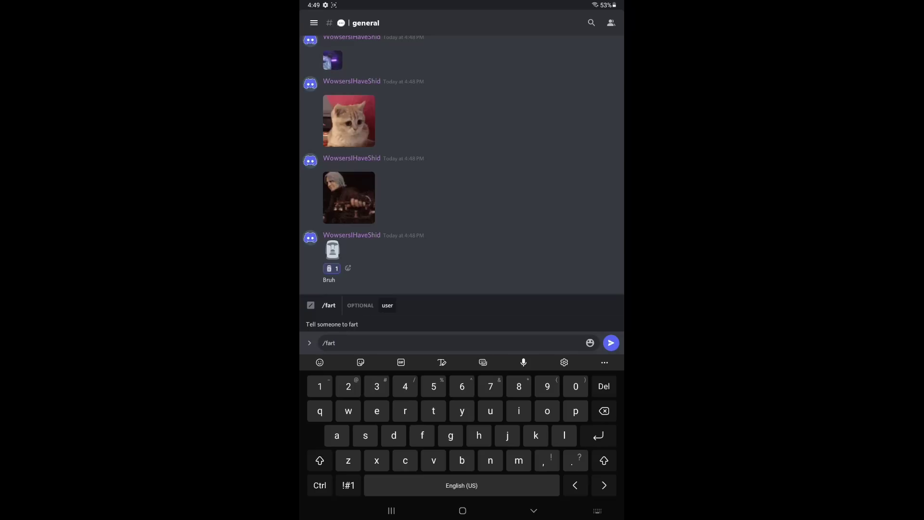
text(@wow)
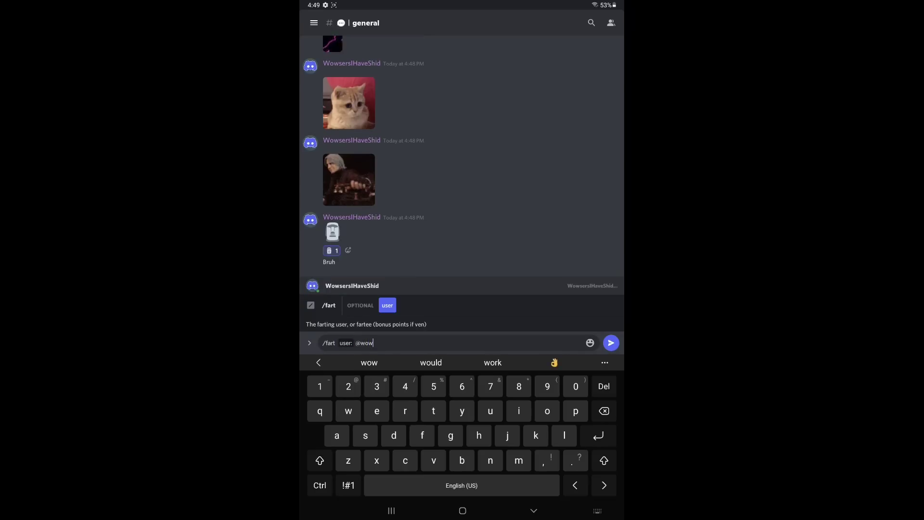
text(e)
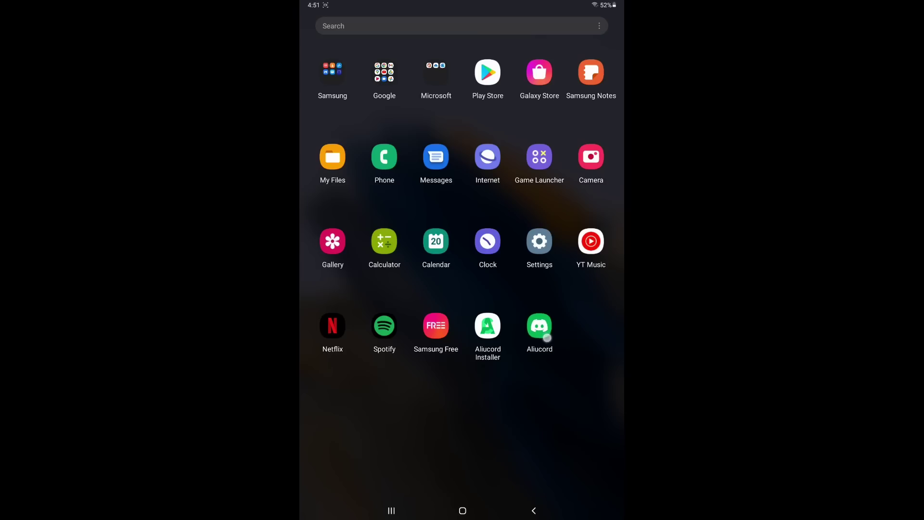
Uninstall Aliucord from the app drawer icon and confirm with OK
click(547, 338)
click(581, 294)
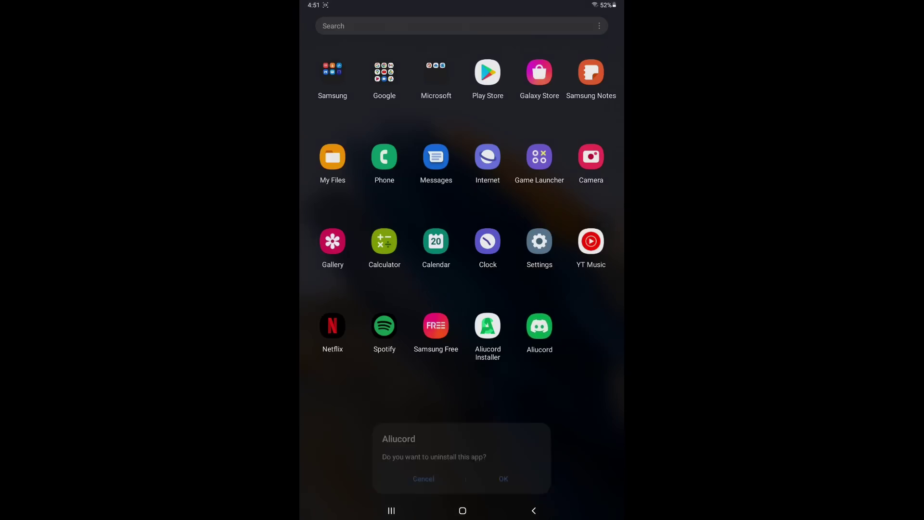
click(505, 479)
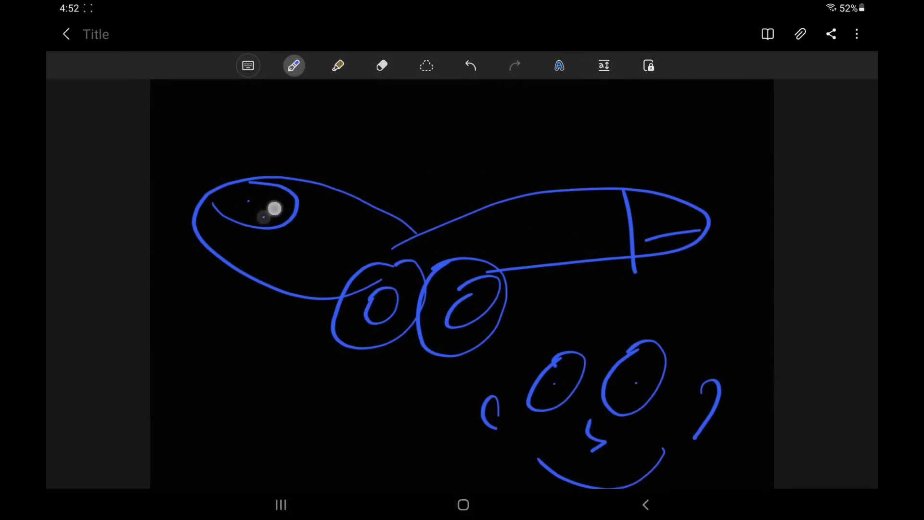
Draw eye dots, a cabin roof, tail spoiler, curved horn with pointed tip, and cabin window
click(242, 202)
click(268, 204)
mouse_move(354, 206)
mouse_down()
mouse_move(412, 124)
mouse_move(543, 208)
mouse_up()
mouse_move(630, 262)
mouse_down()
mouse_move(689, 309)
mouse_move(747, 256)
mouse_move(687, 252)
mouse_move(743, 206)
mouse_move(652, 186)
mouse_move(681, 216)
mouse_up()
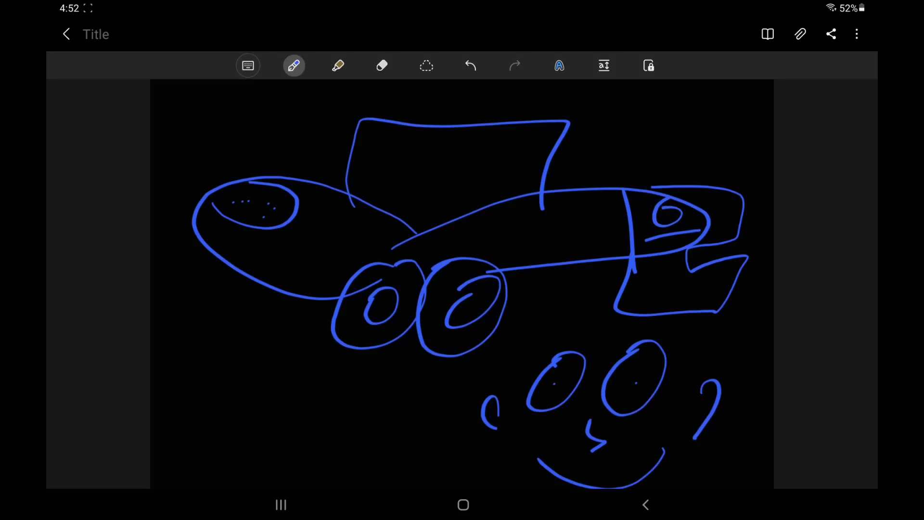
mouse_move(208, 191)
mouse_down()
mouse_move(252, 99)
mouse_move(299, 101)
mouse_move(254, 182)
mouse_up()
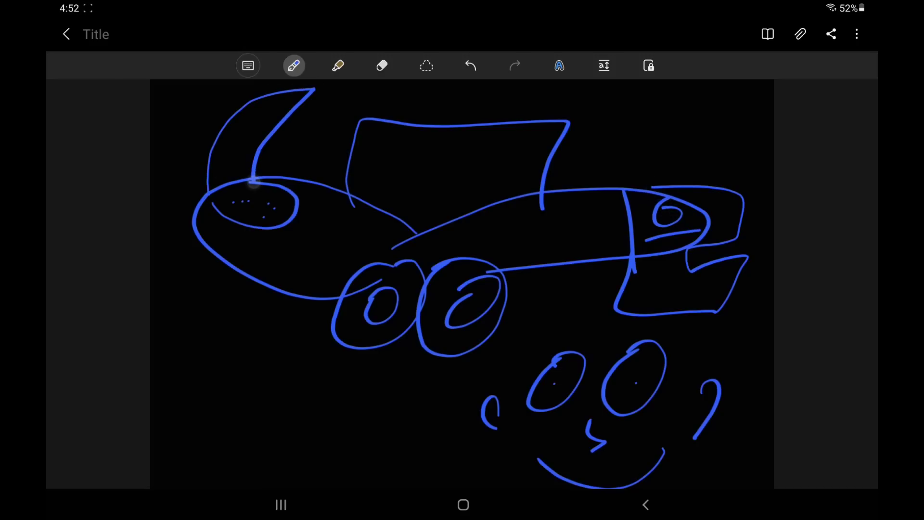
drag(295, 114, 331, 112)
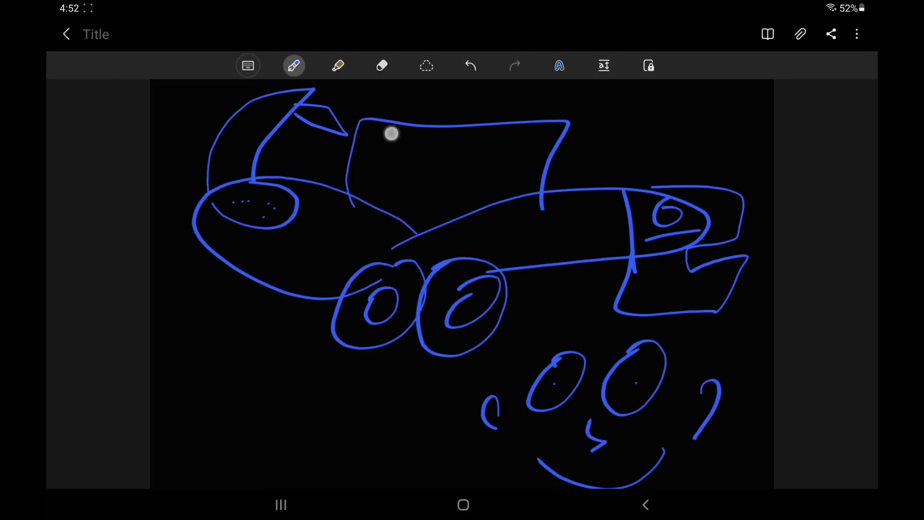
mouse_move(391, 134)
mouse_down()
mouse_move(509, 158)
mouse_move(371, 150)
mouse_up()
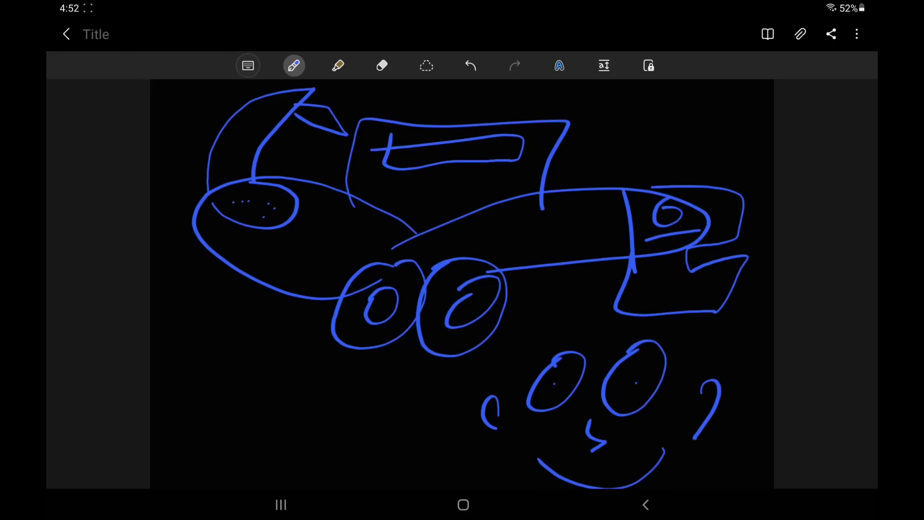